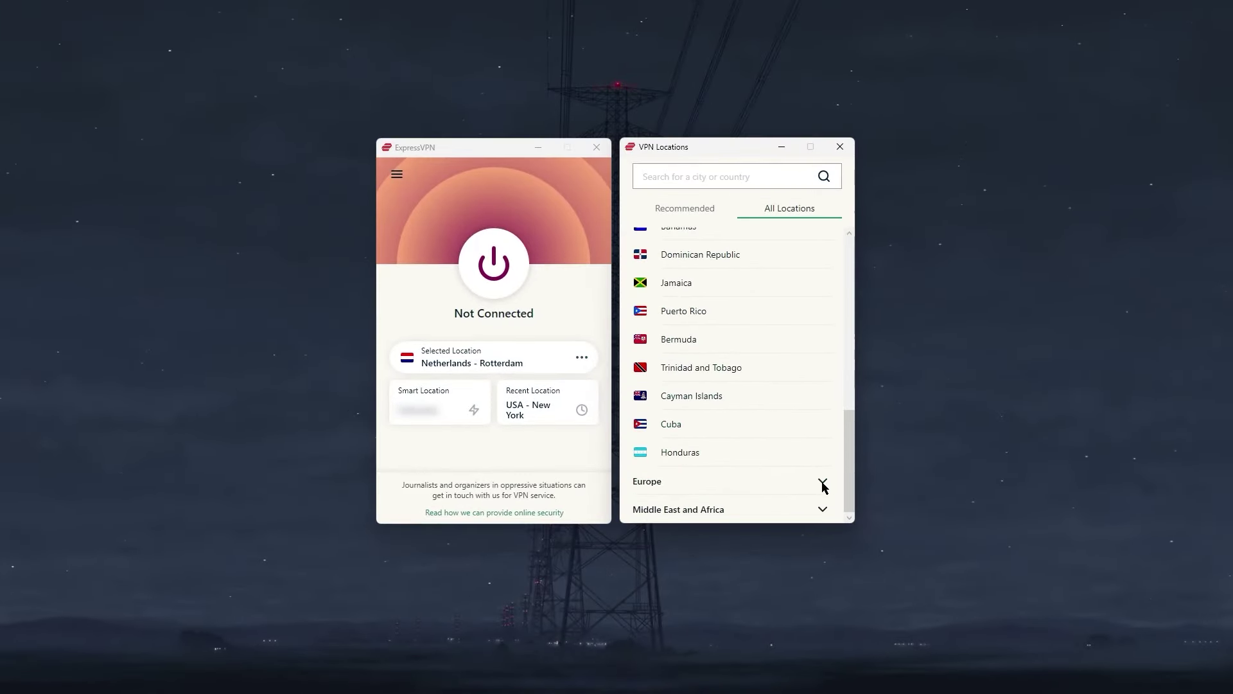
- Search VPN Locations for 'paris' and connect to the France - Paris - 1 server
left_click(770, 480)
scroll(793, 453, "down", 10)
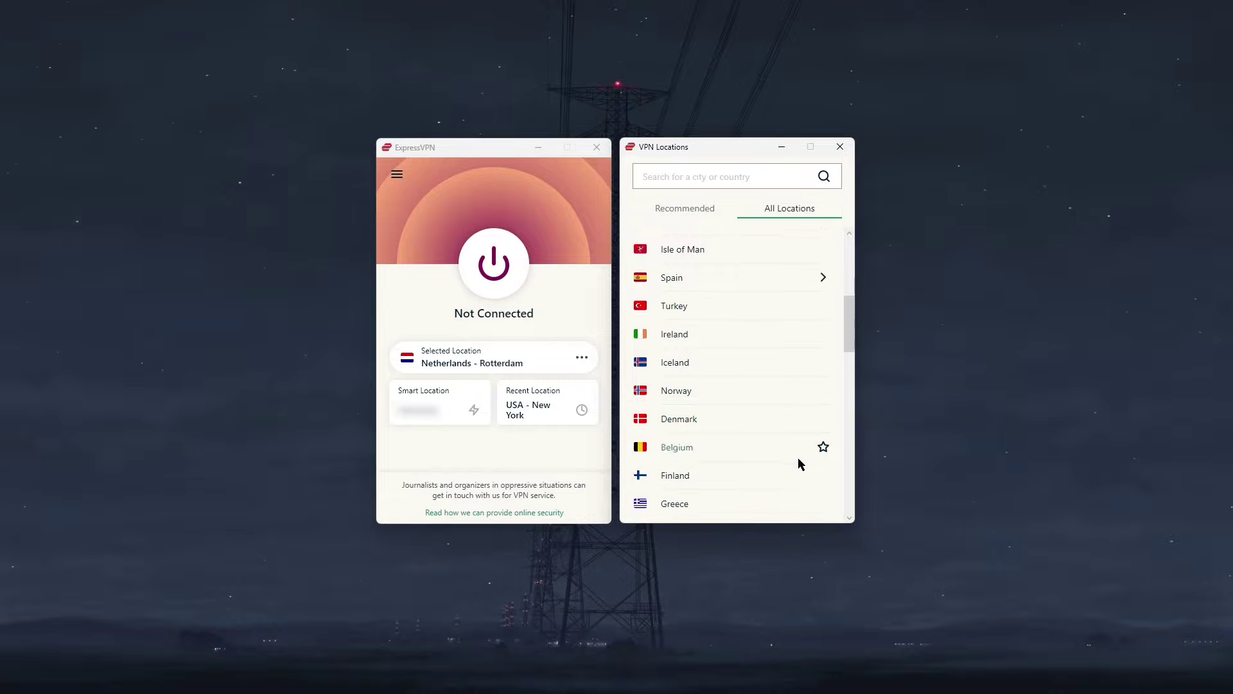
scroll(781, 456, "down", 2)
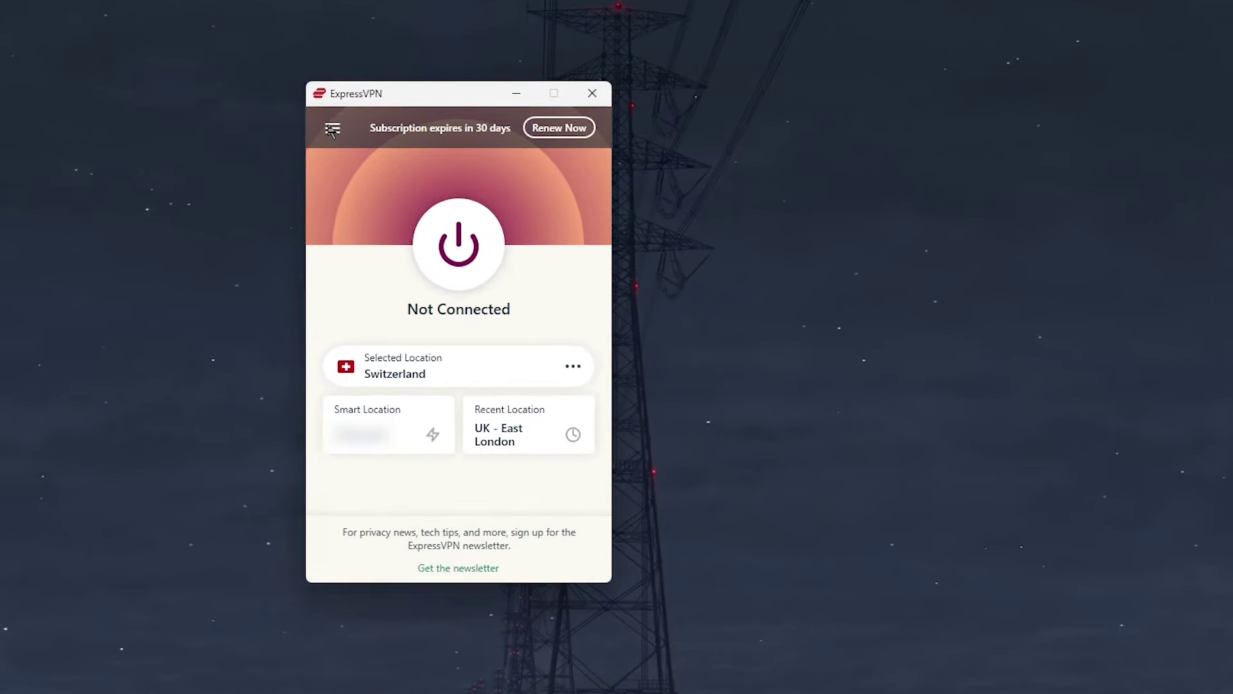
left_click(332, 130)
left_click(374, 155)
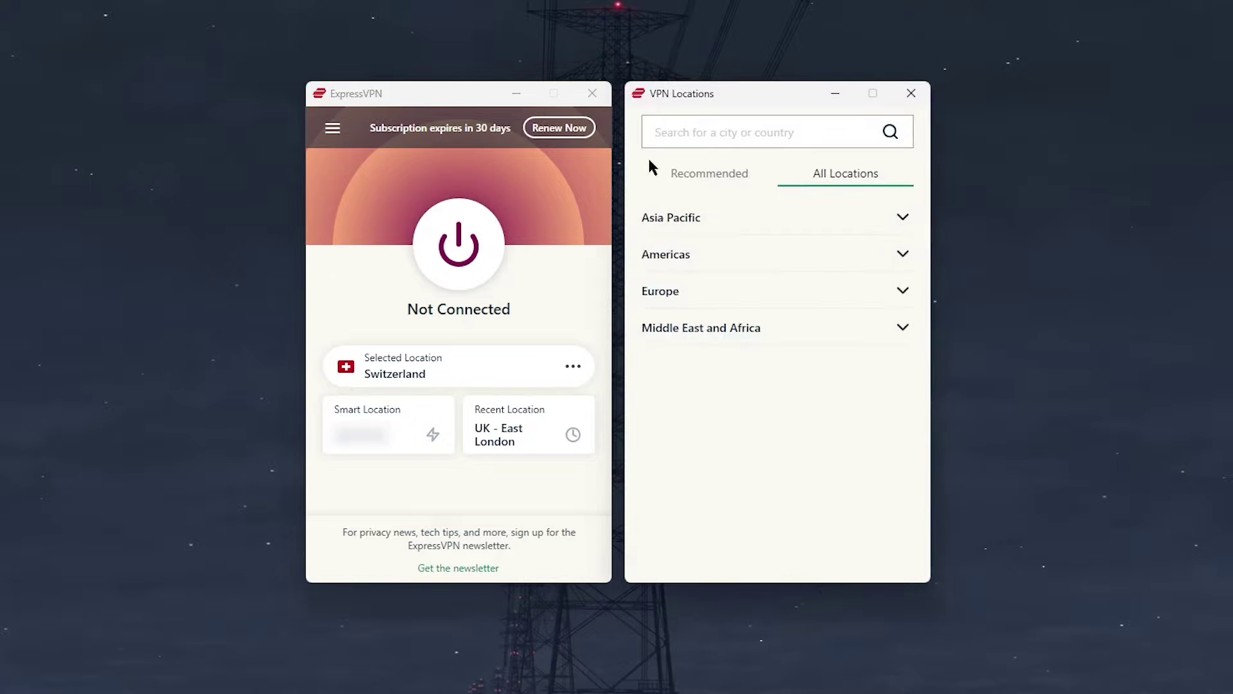
type("paris")
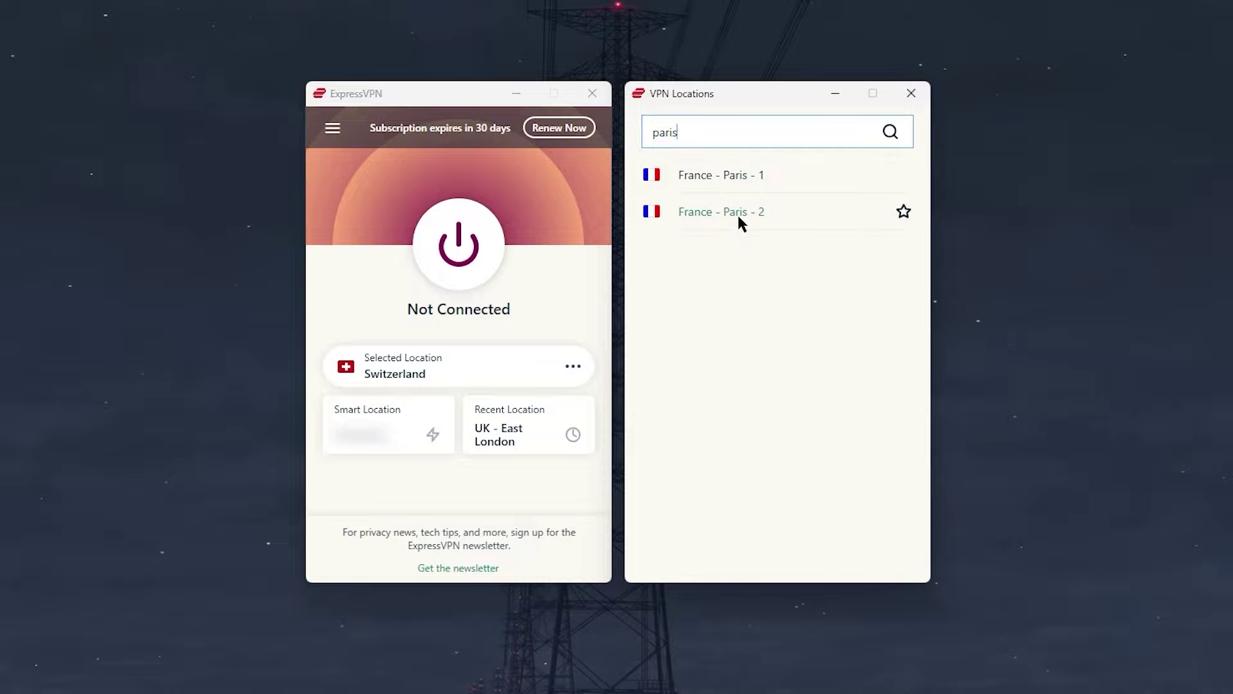
double_click(737, 173)
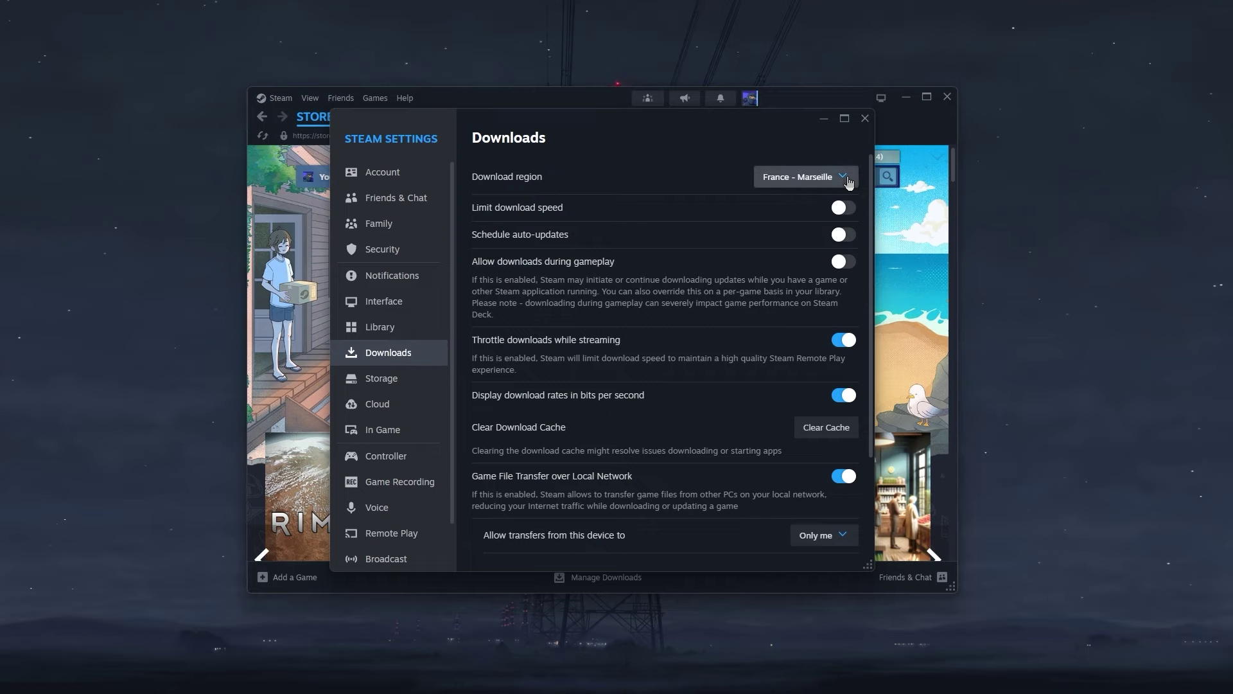
- Set Steam's download region to France - Paris and restart Steam to apply it
left_click(848, 179)
scroll(793, 507, "down", 10)
left_click(793, 511)
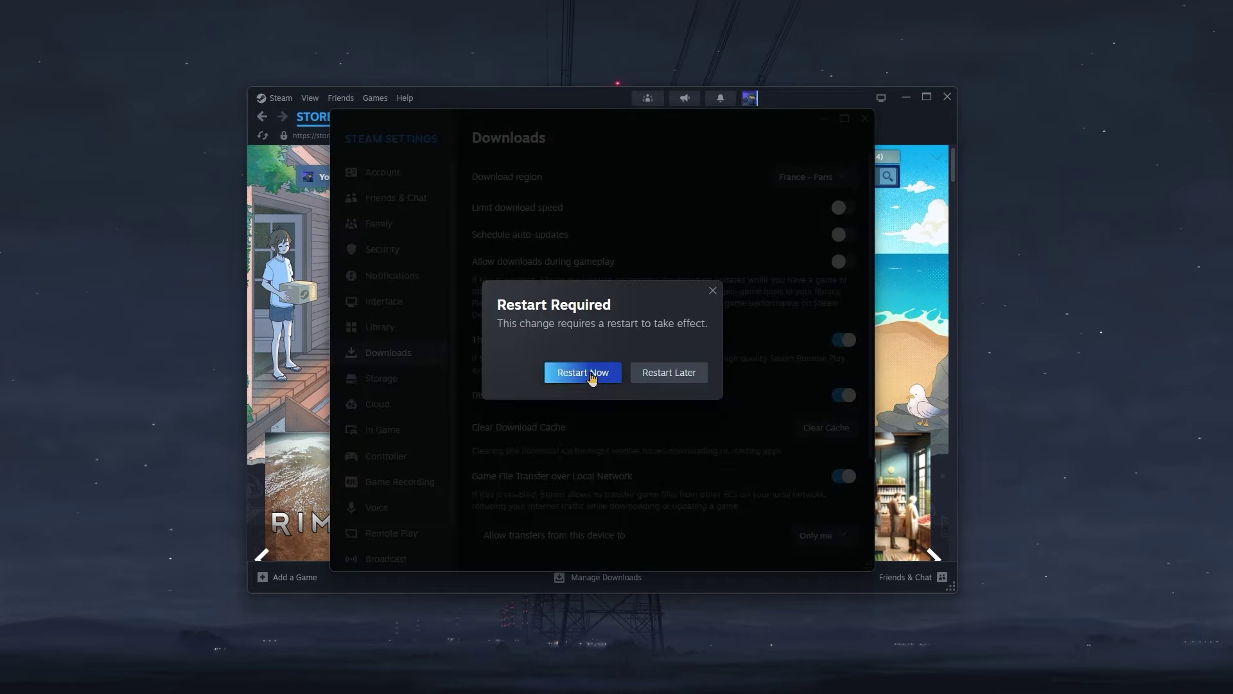
left_click(591, 374)
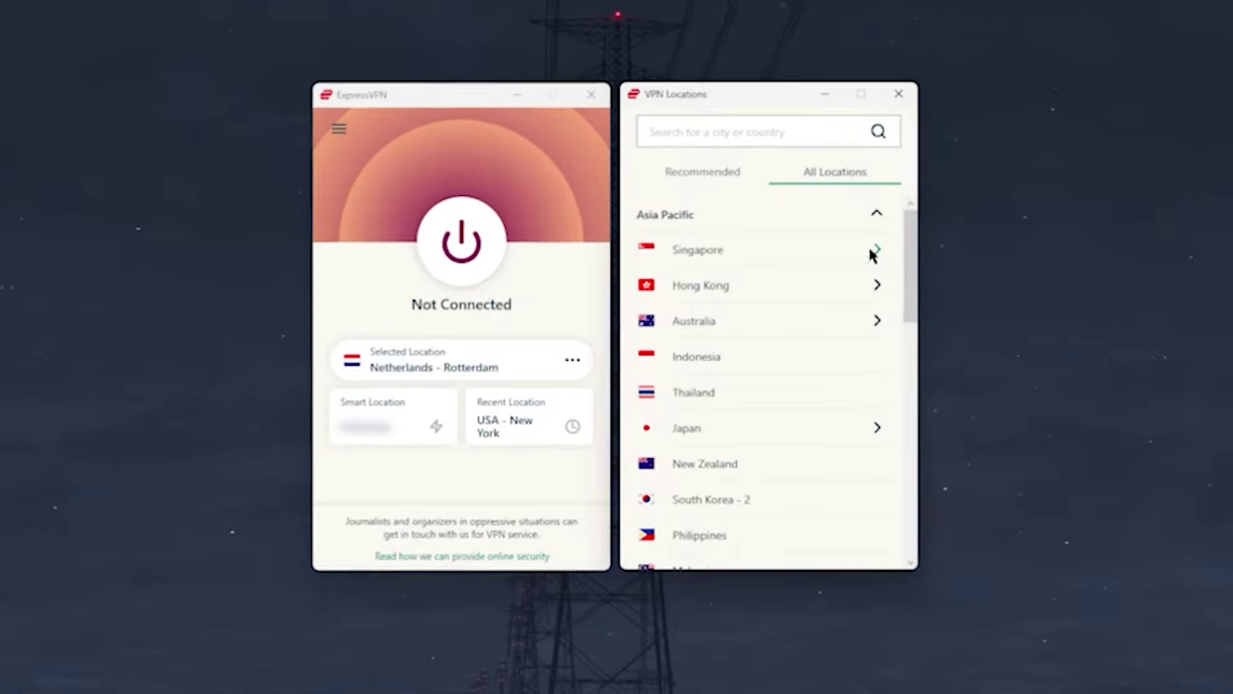
- Connect ExpressVPN to Netherlands - Amsterdam, then scroll Steam's download region list
scroll(871, 282, "down", 15)
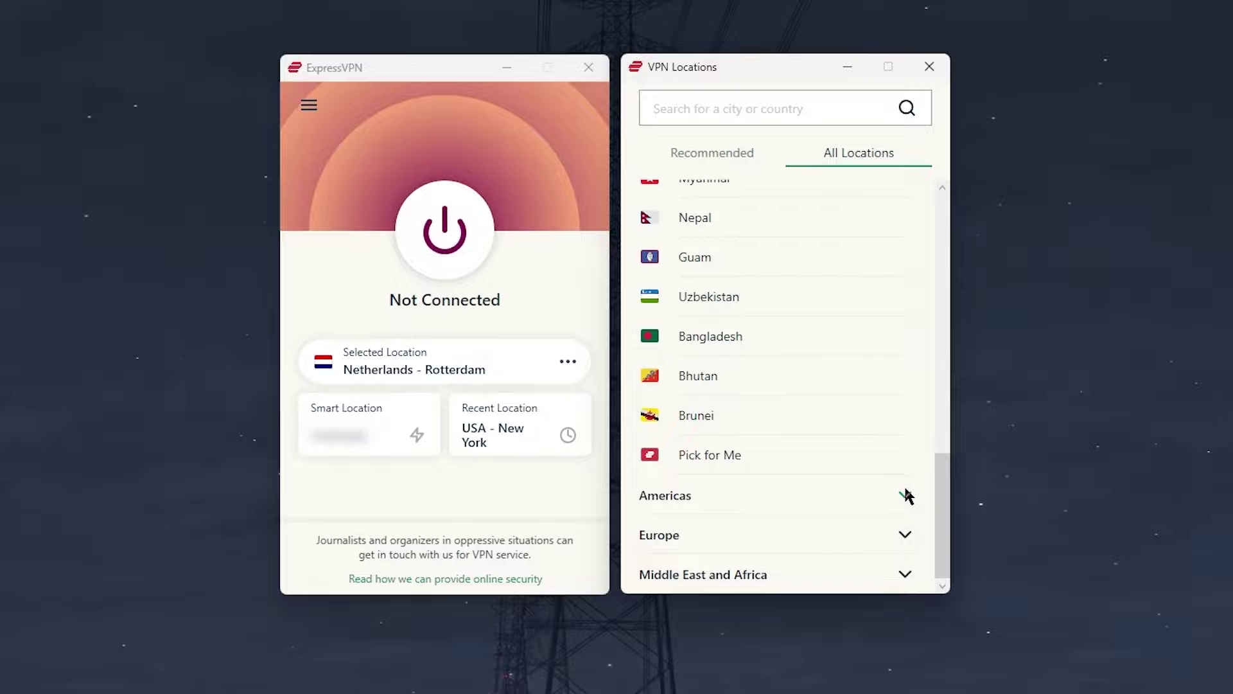
left_click(904, 498)
scroll(878, 485, "down", 12)
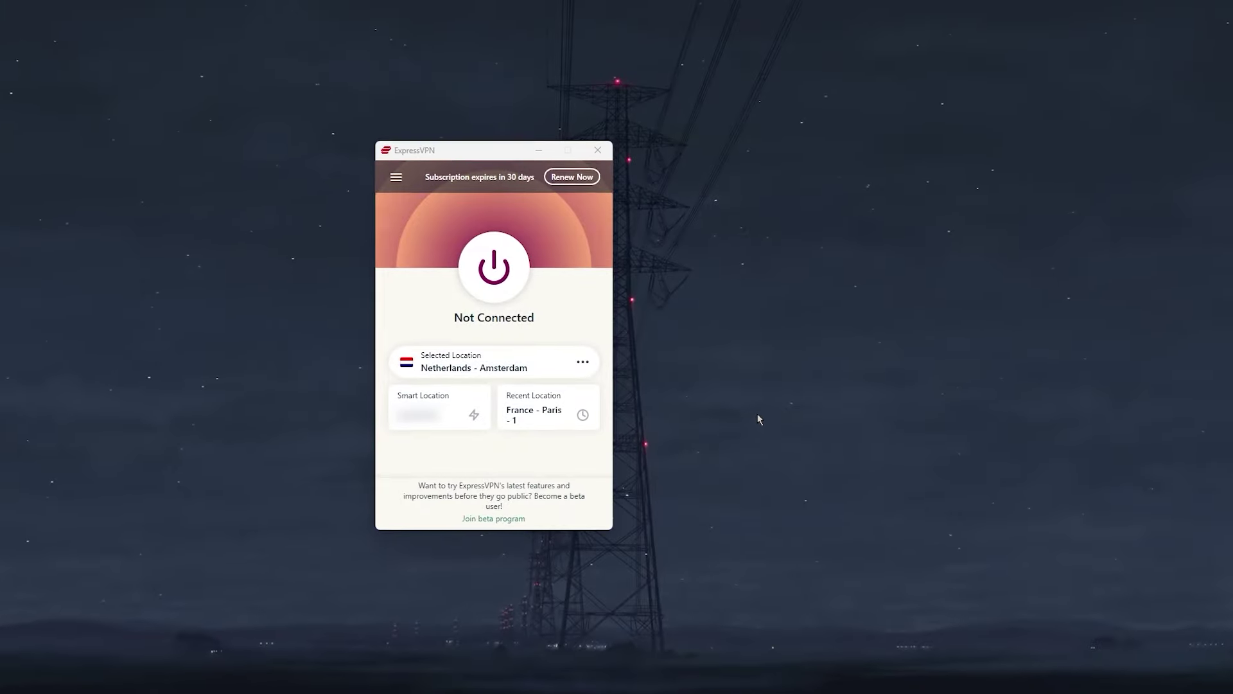
left_click(504, 281)
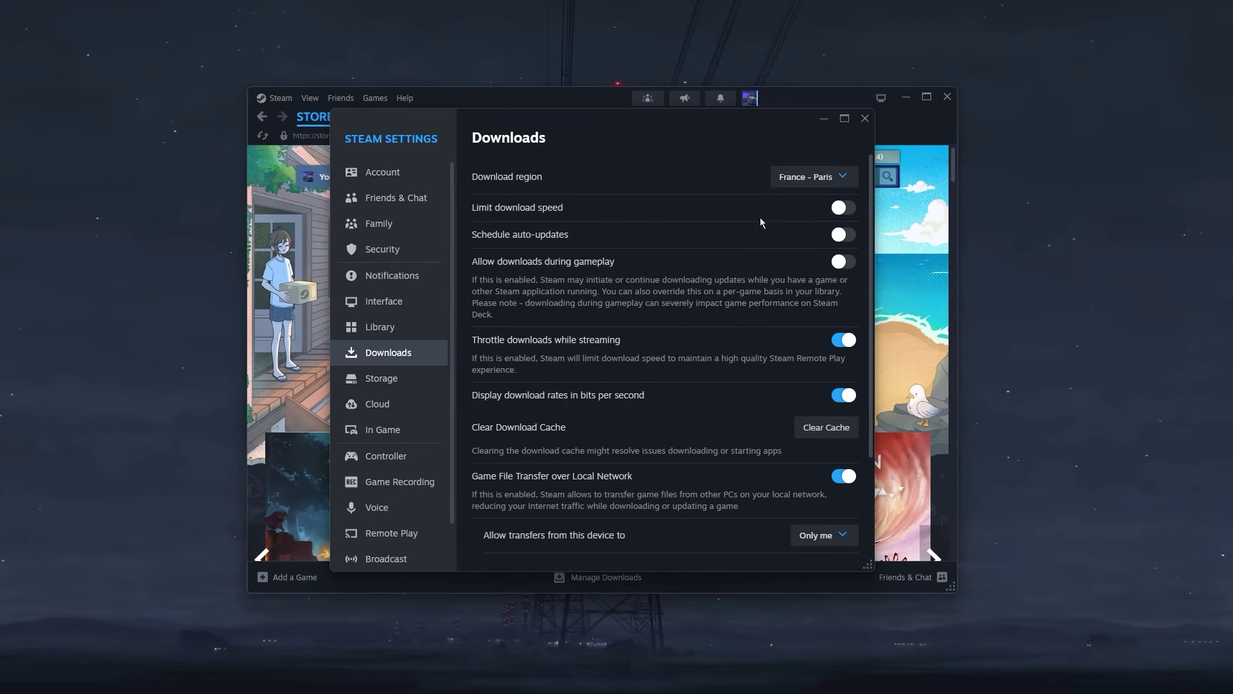
left_click(803, 179)
left_click_drag(854, 216, 855, 414)
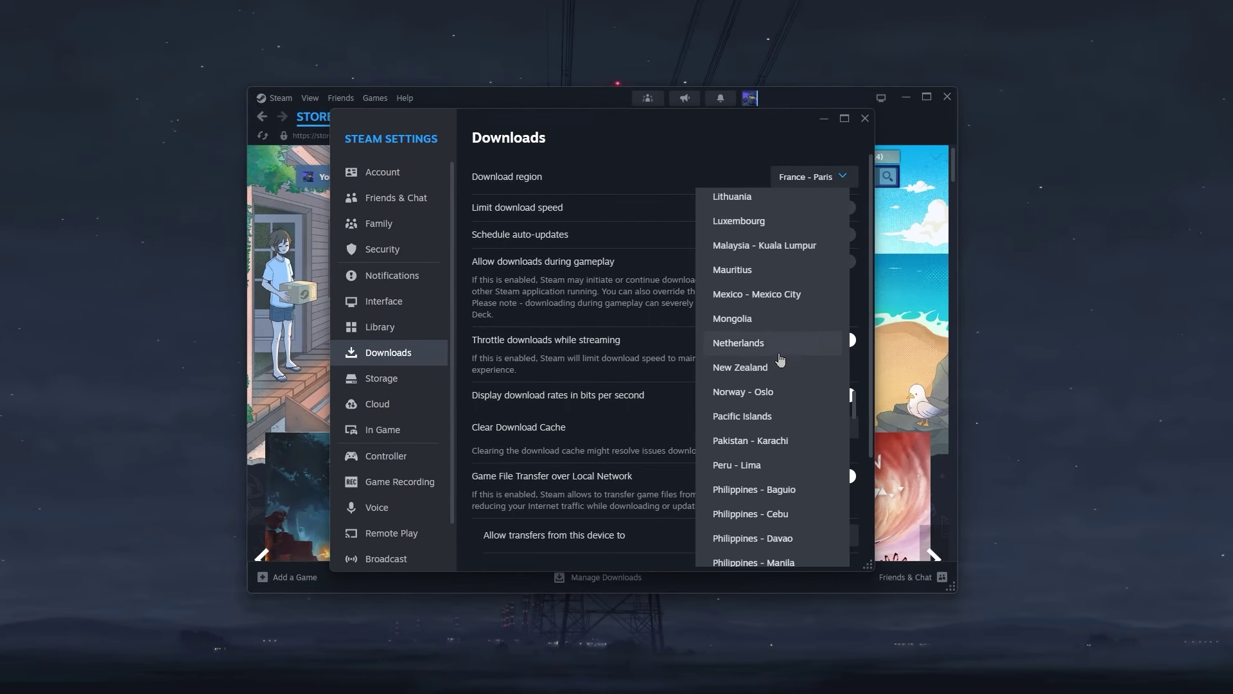
- Pick Netherlands as Steam's download region and restart Steam
left_click(776, 345)
left_click(576, 371)
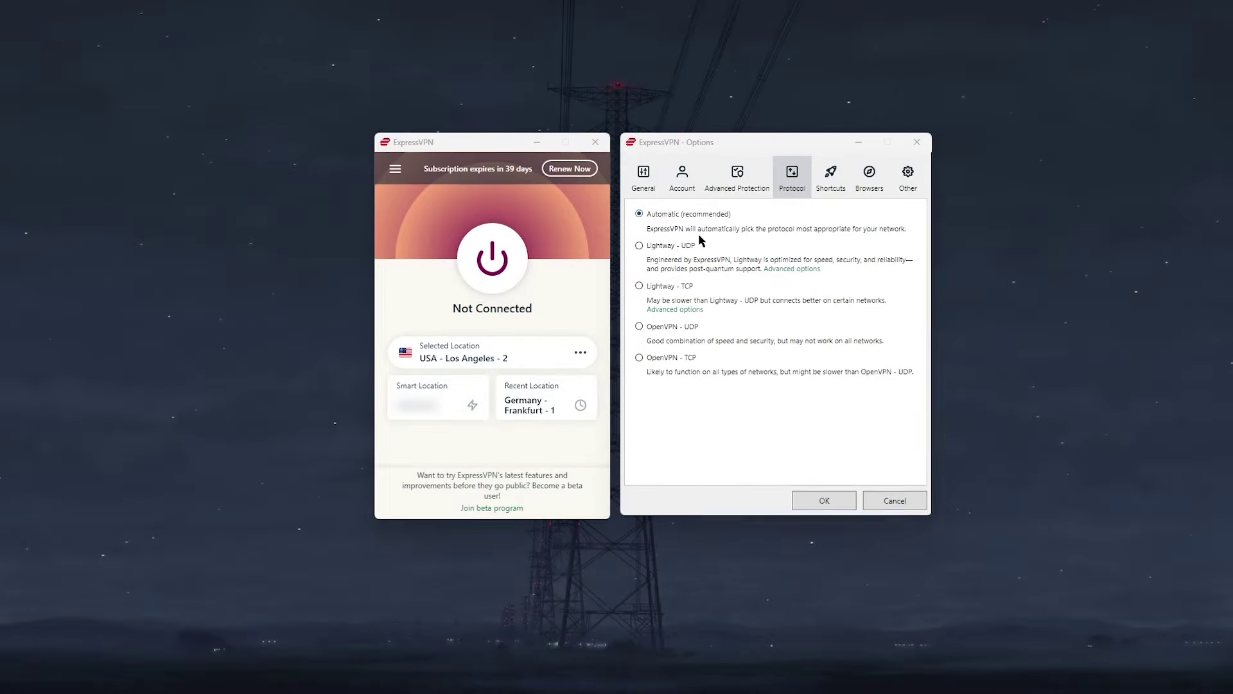
- Select Lightway - UDP as ExpressVPN's protocol in the protocol settings
left_click(639, 246)
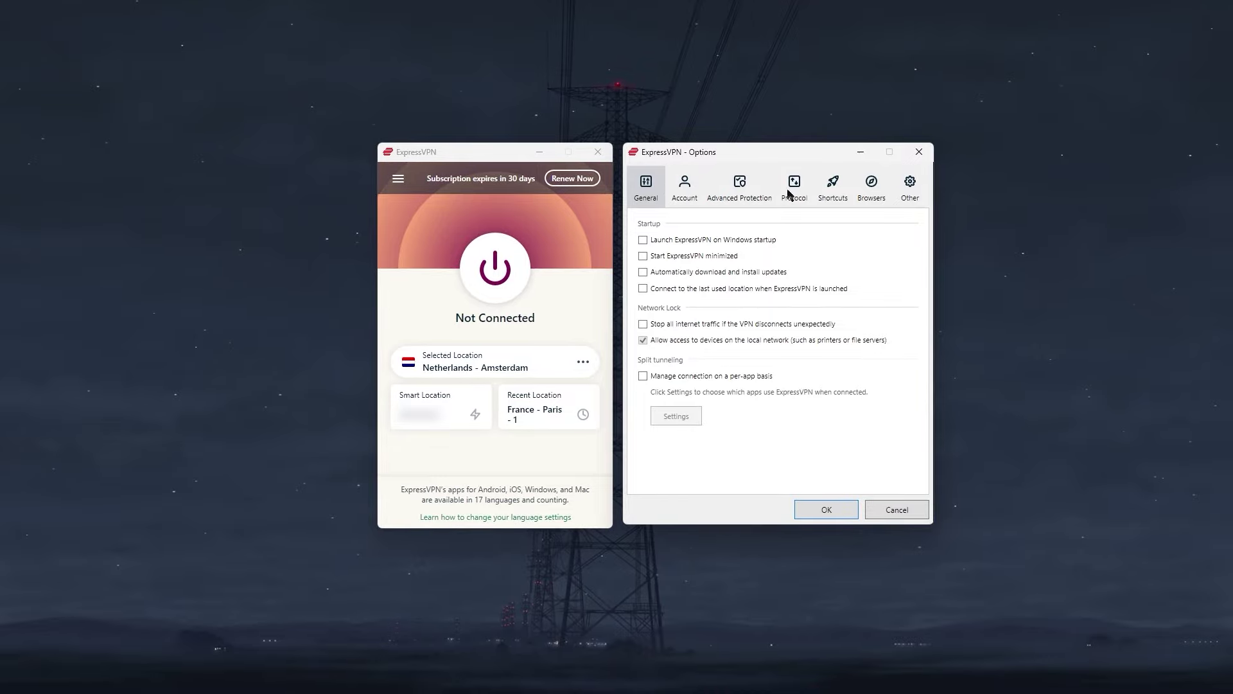
left_click(794, 190)
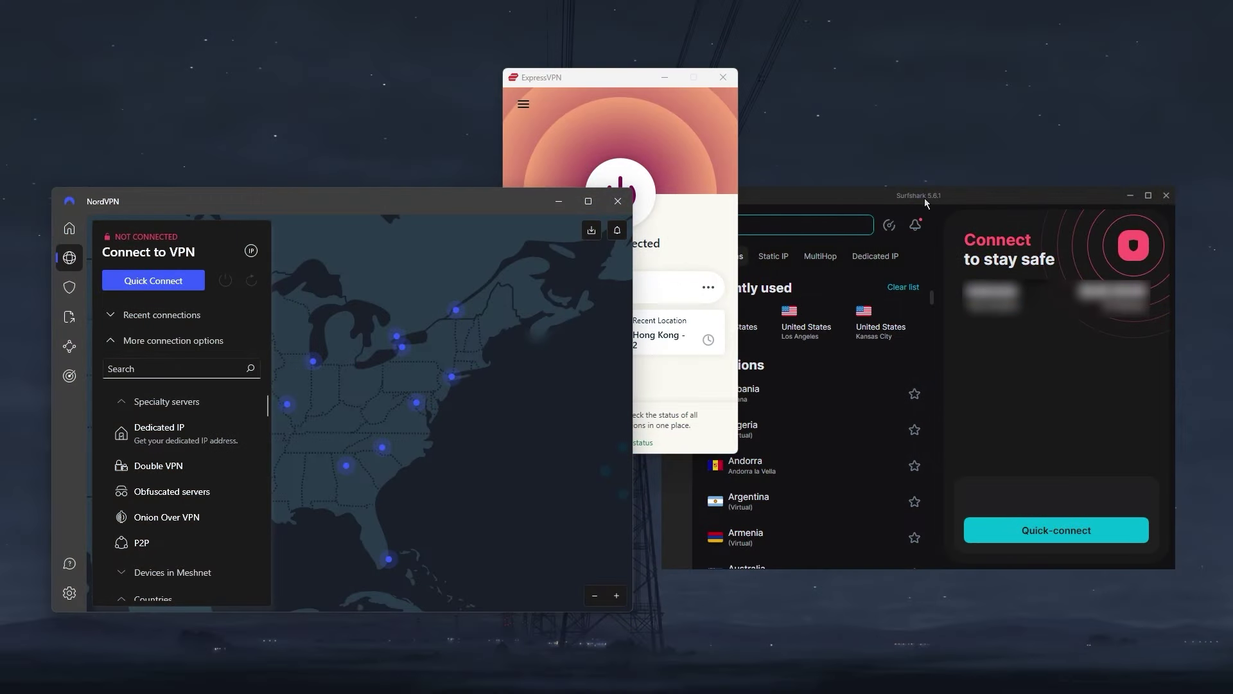
- Bring Surfshark forward, then raise ExpressVPN above the NordVPN and Surfshark windows
left_click(923, 198)
left_click(625, 80)
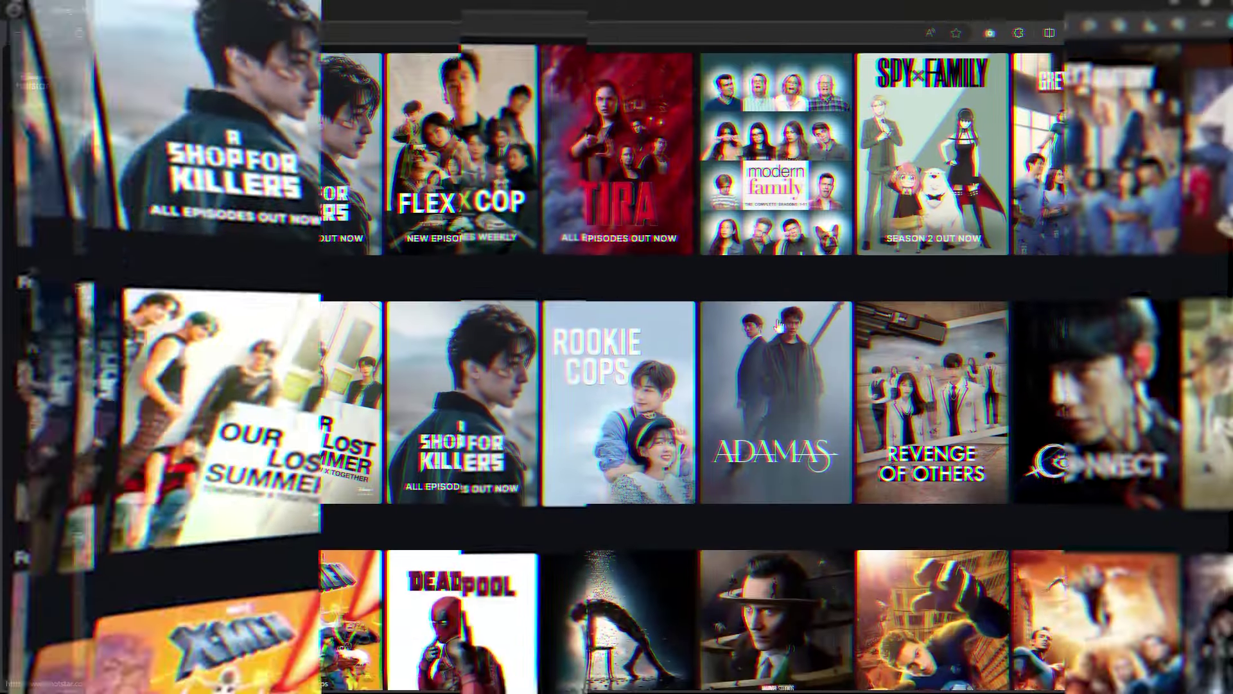
scroll(779, 326, "down", 3)
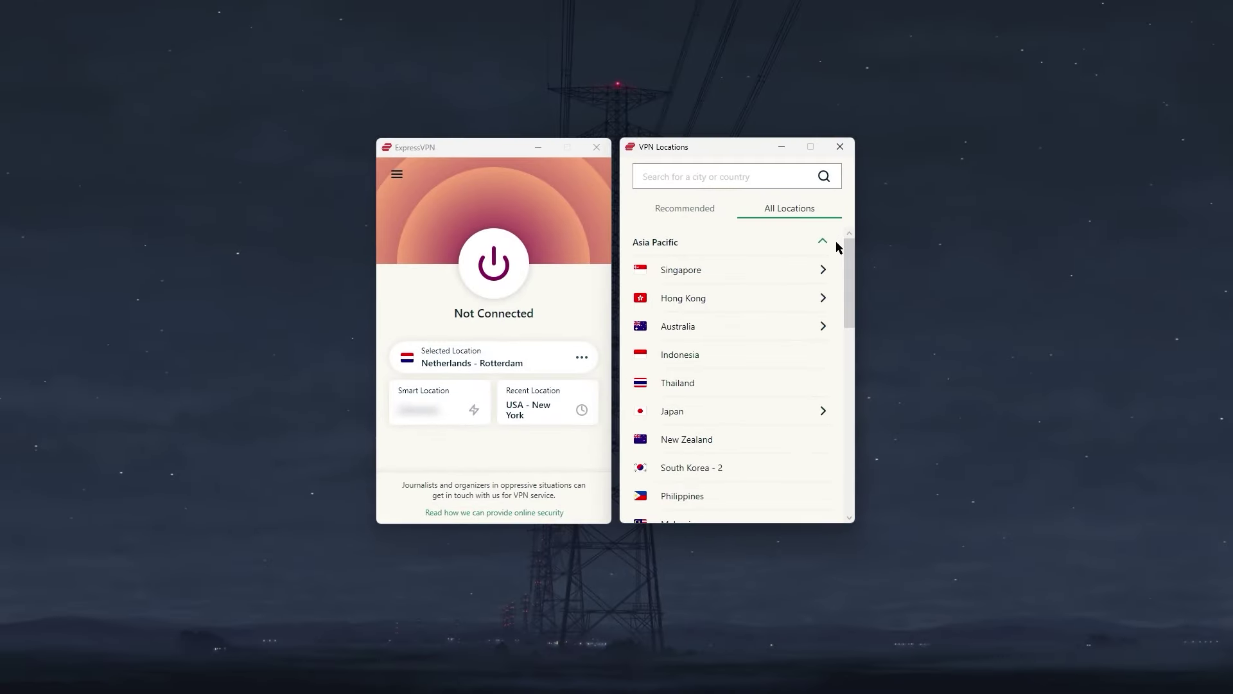
- Browse the locations list and connect to Netherlands - Amsterdam
scroll(801, 297, "down", 10)
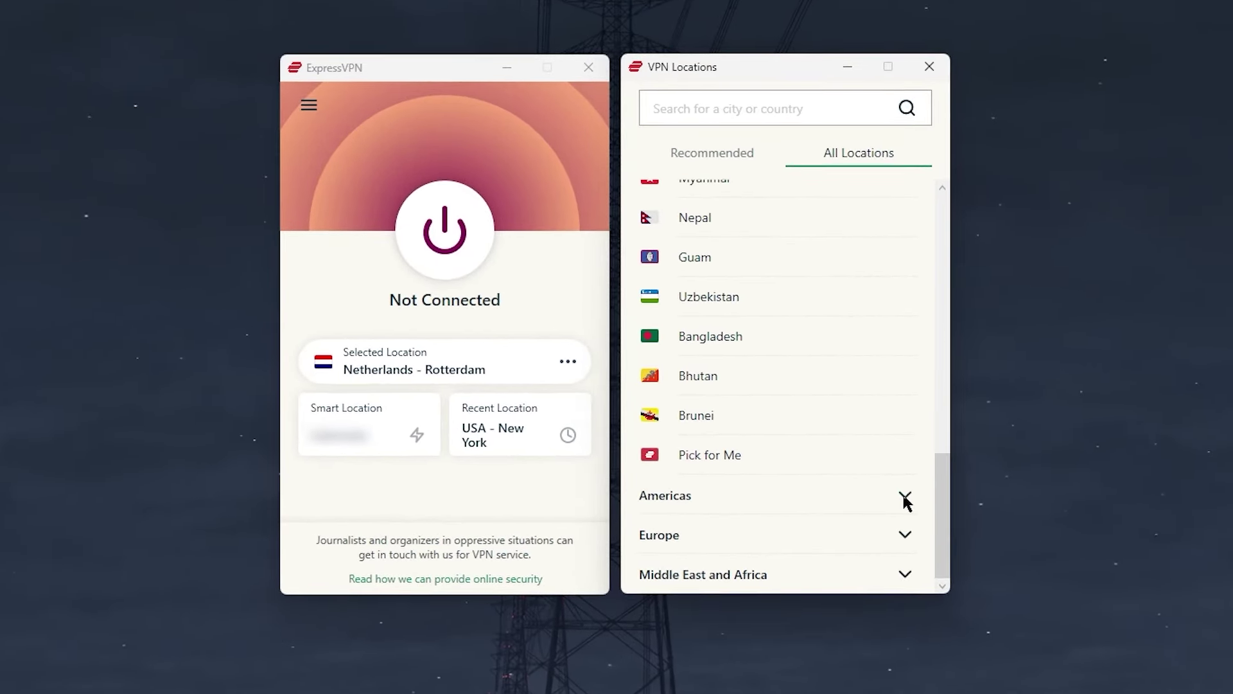
left_click(905, 498)
scroll(831, 443, "down", 10)
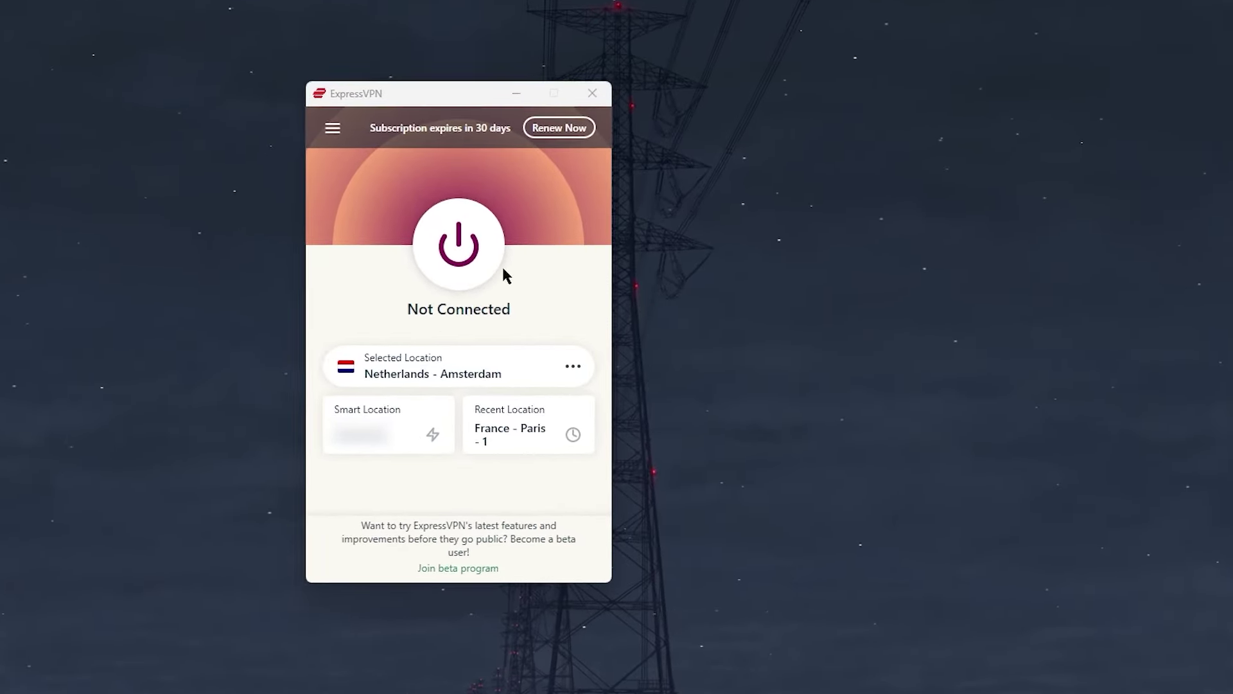
left_click(481, 263)
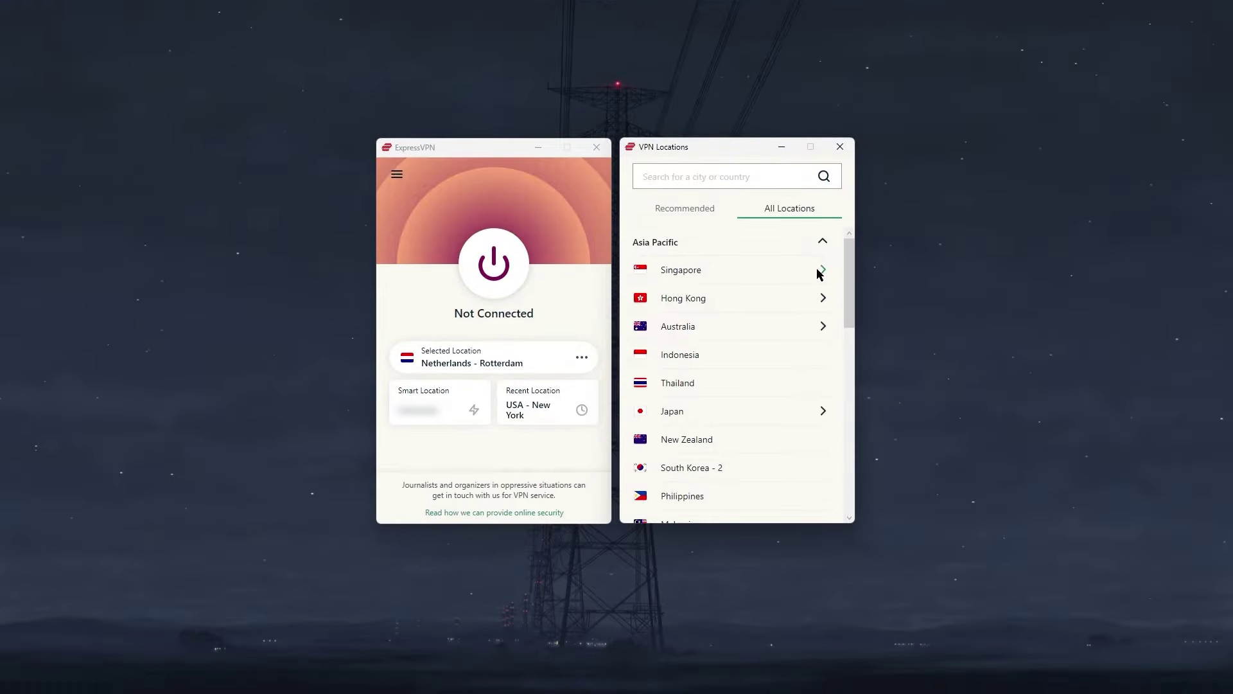
- Review the protocol settings, then pick a location from the list to start connecting
scroll(801, 300, "down", 5)
scroll(801, 305, "down", 3)
left_click(822, 451)
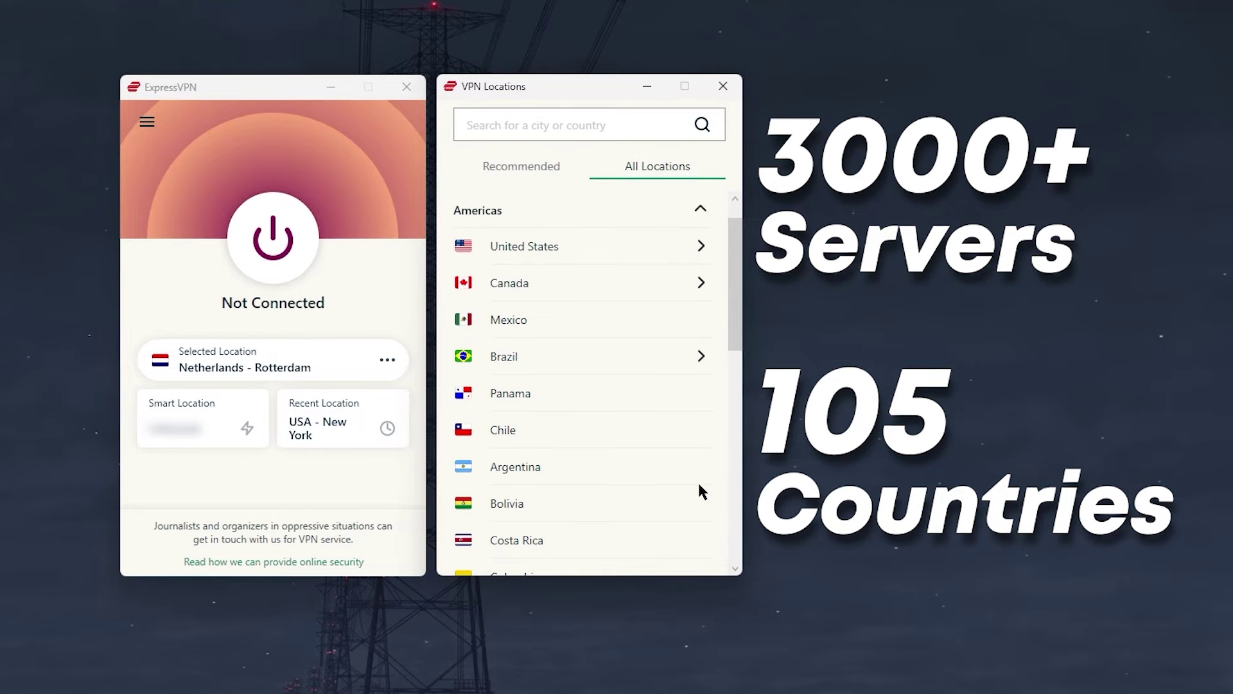
scroll(630, 437, "down", 10)
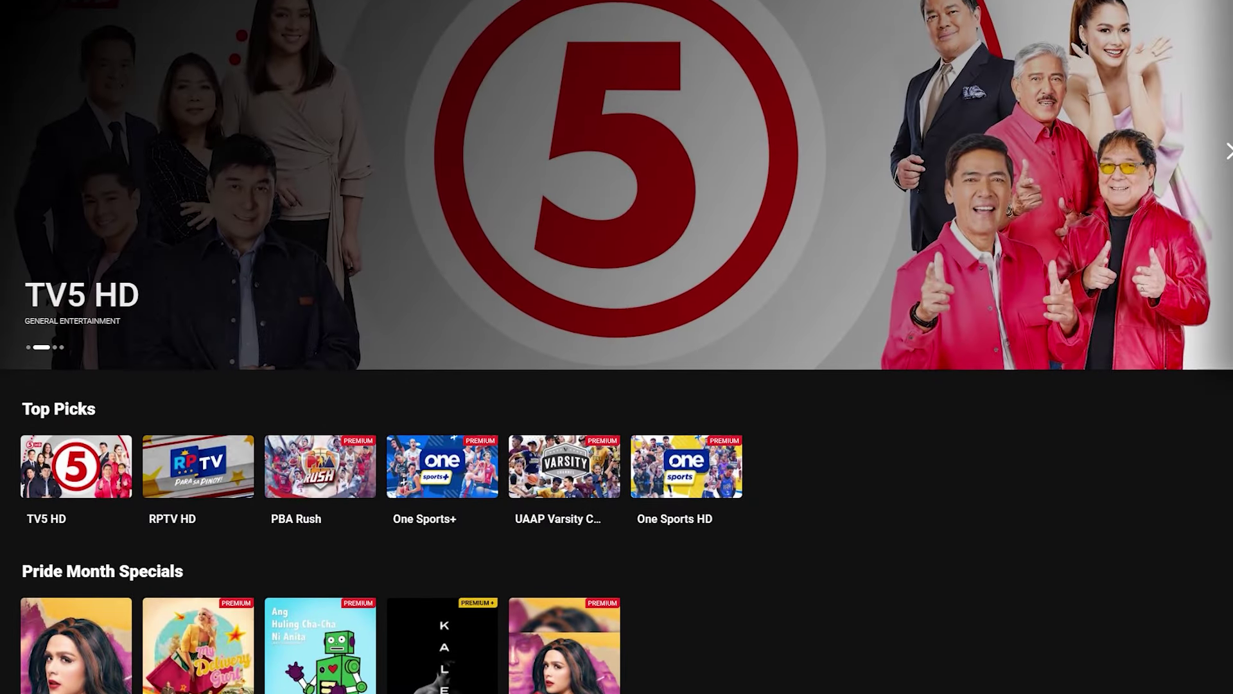
scroll(617, 347, "down", 5)
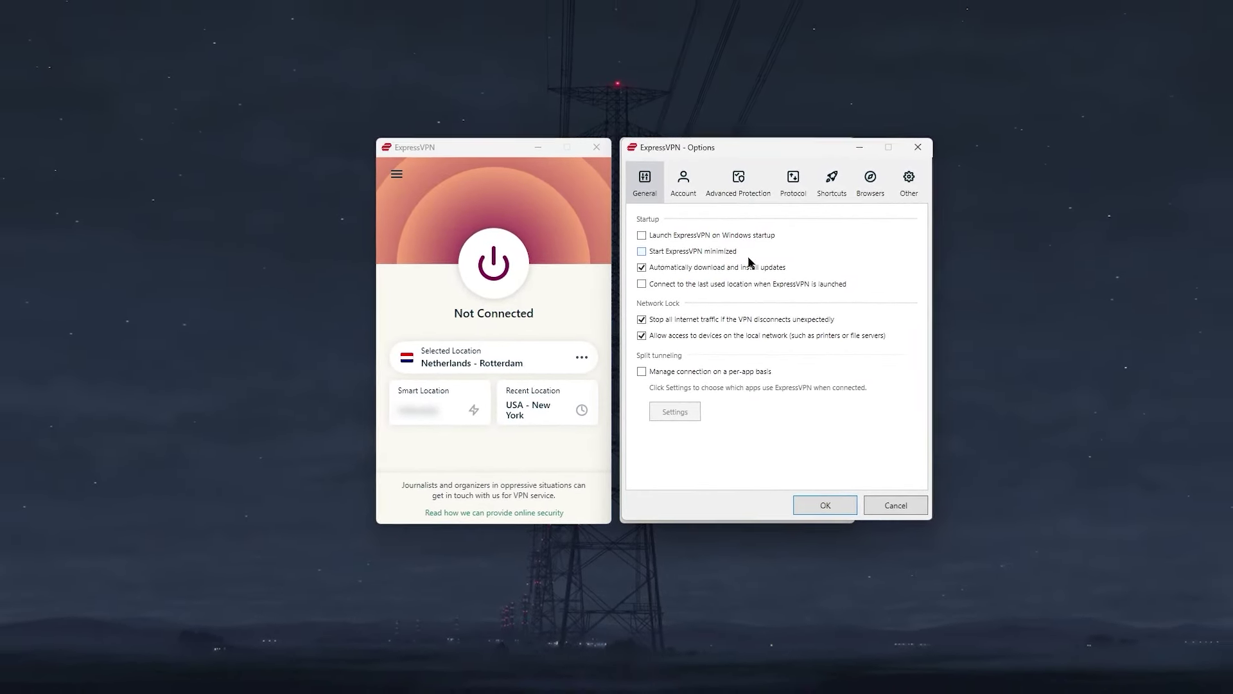
left_click(794, 183)
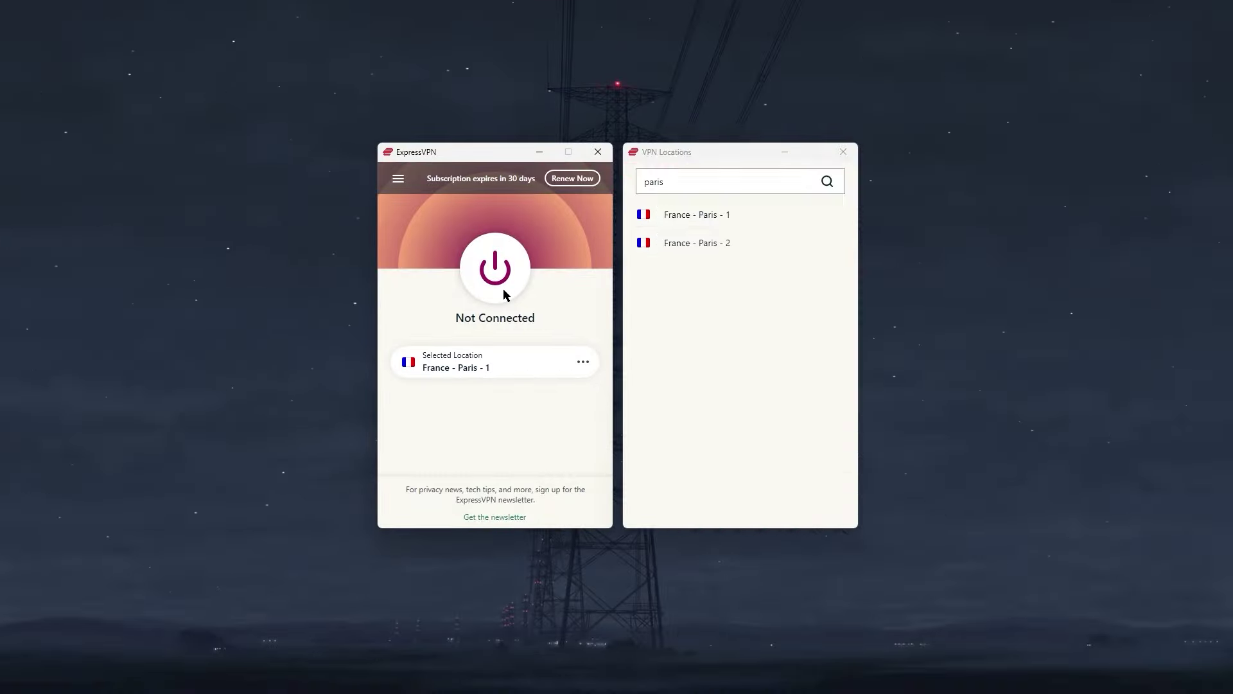
left_click(504, 295)
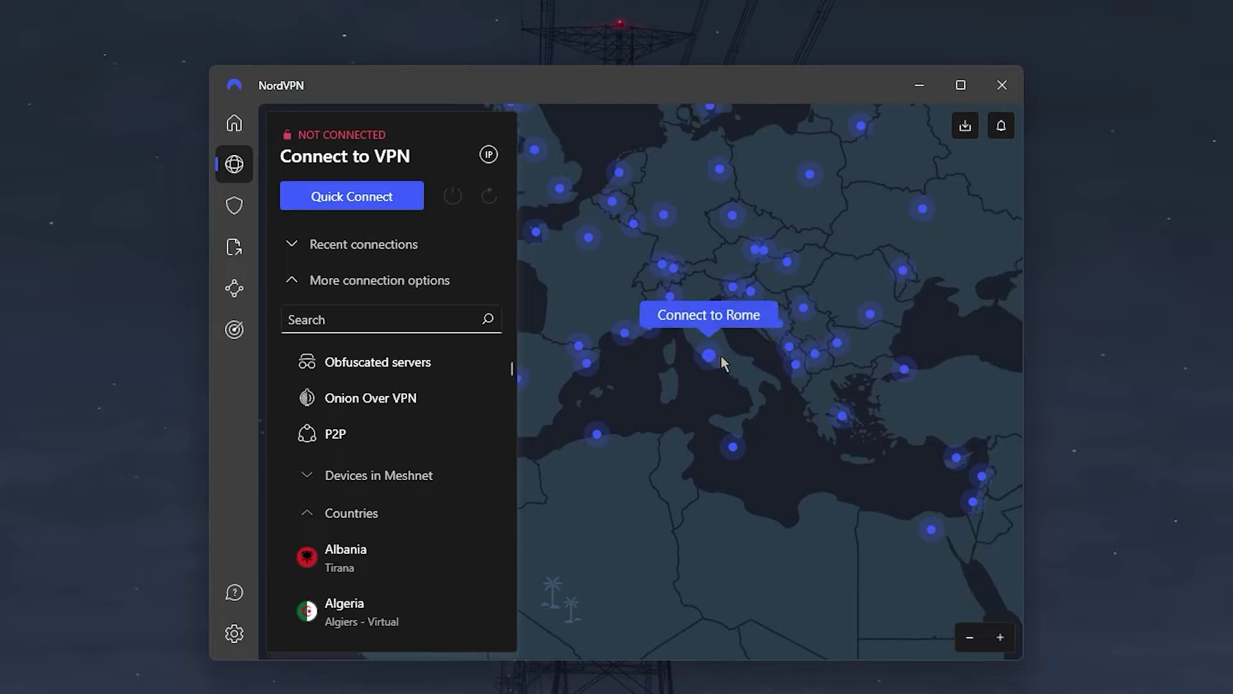
- Pan NordVPN's map to Italy and start connecting to the Rome server
left_click_drag(709, 355, 915, 305)
left_click(916, 305)
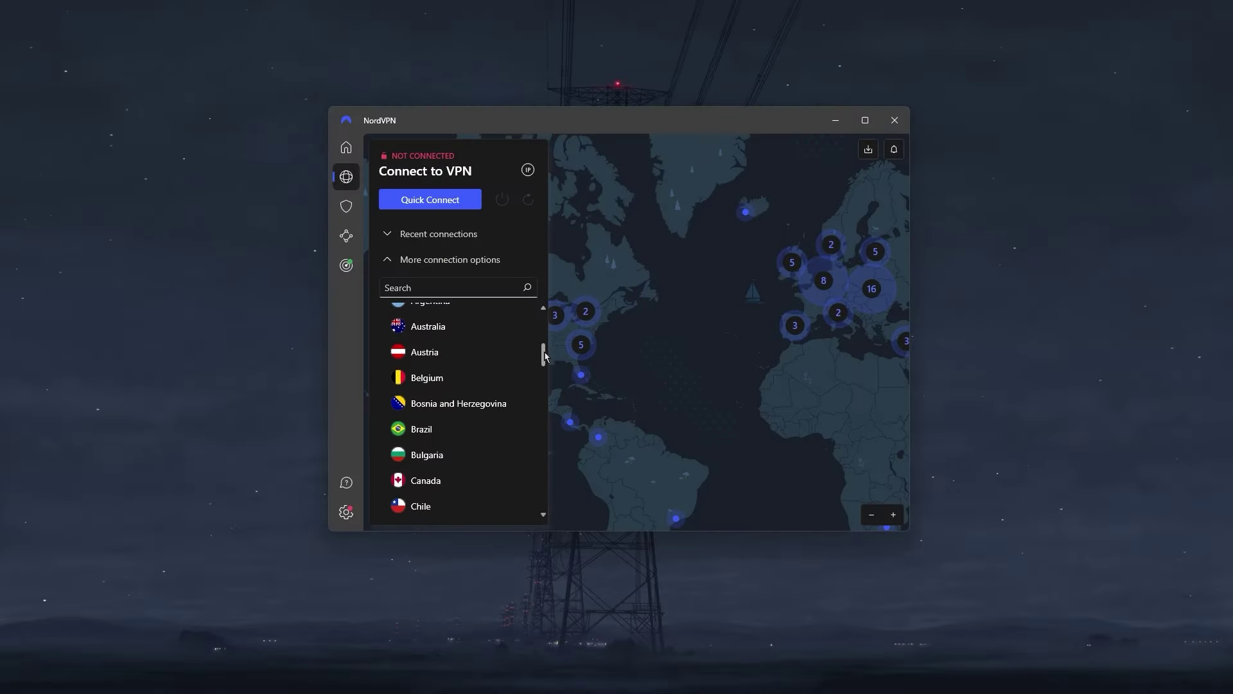
left_click_drag(545, 355, 545, 392)
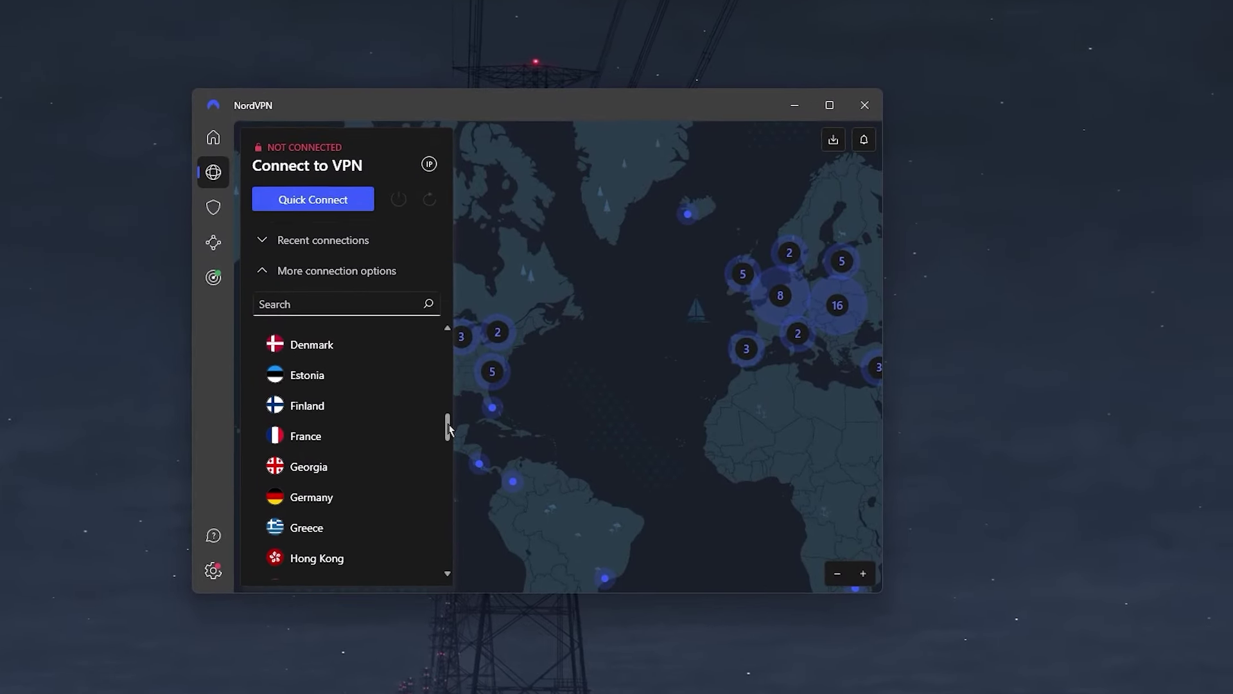
left_click_drag(448, 429, 435, 389)
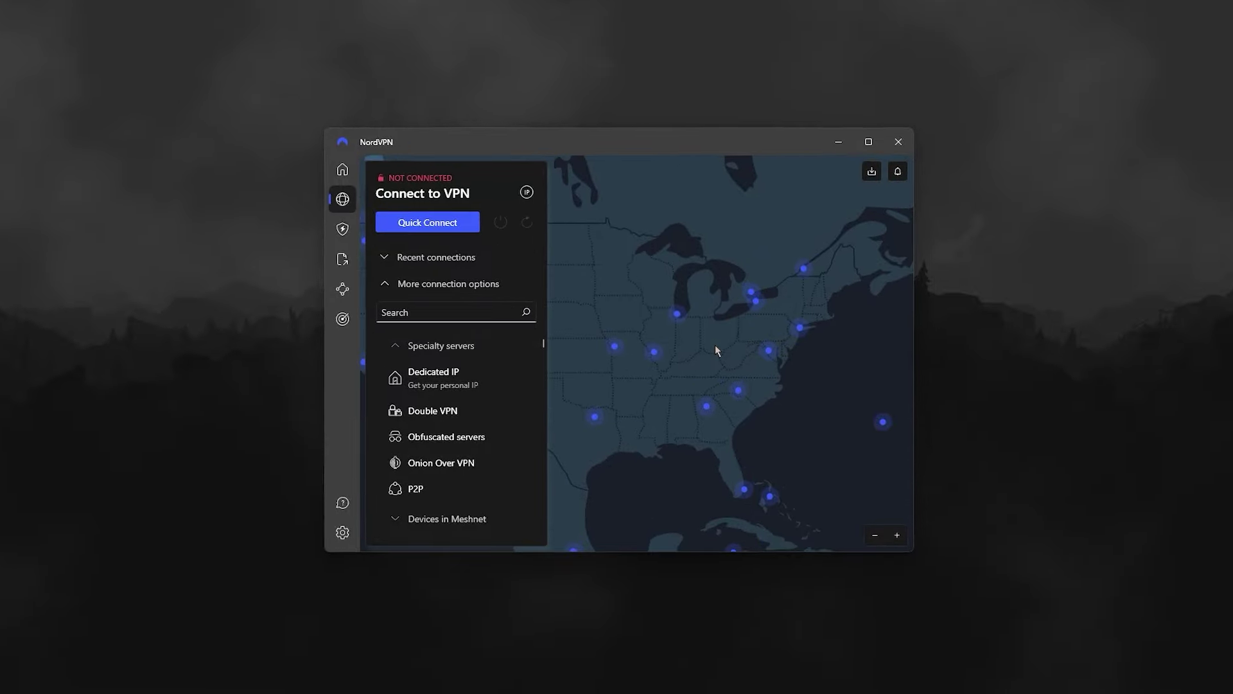
- Open connection options for Onion Over VPN, Double VPN, and finally P2P servers
left_click(530, 466)
left_click(504, 430)
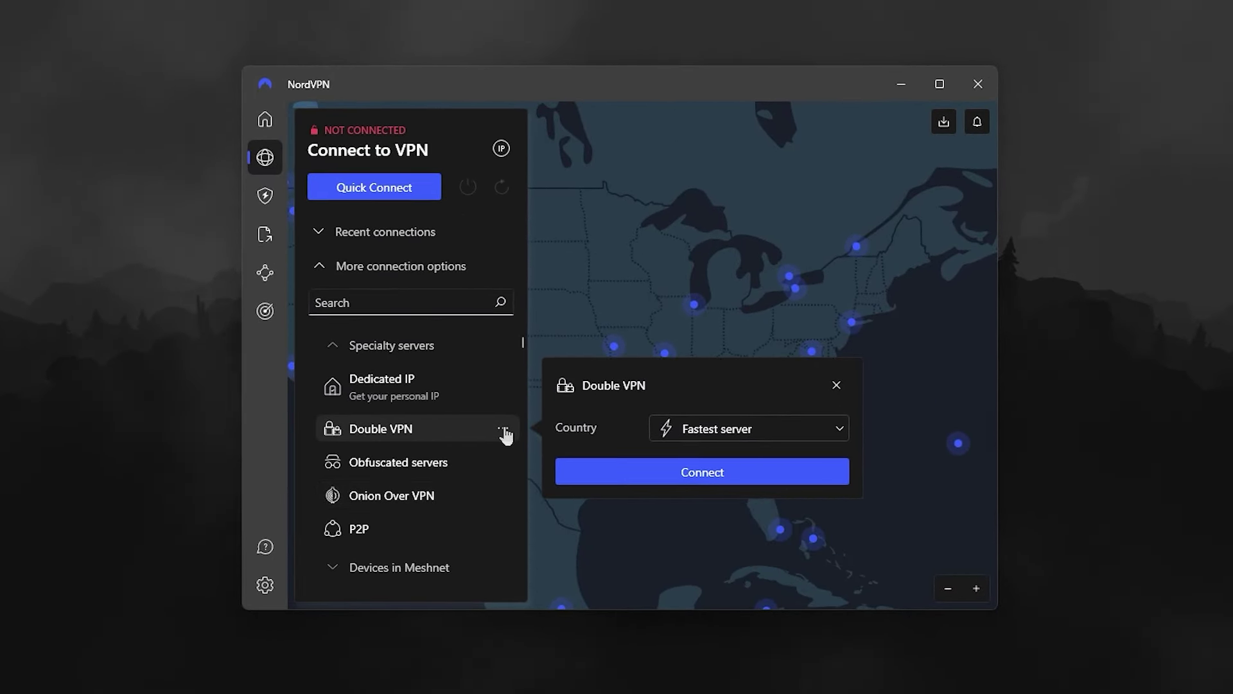
left_click(505, 530)
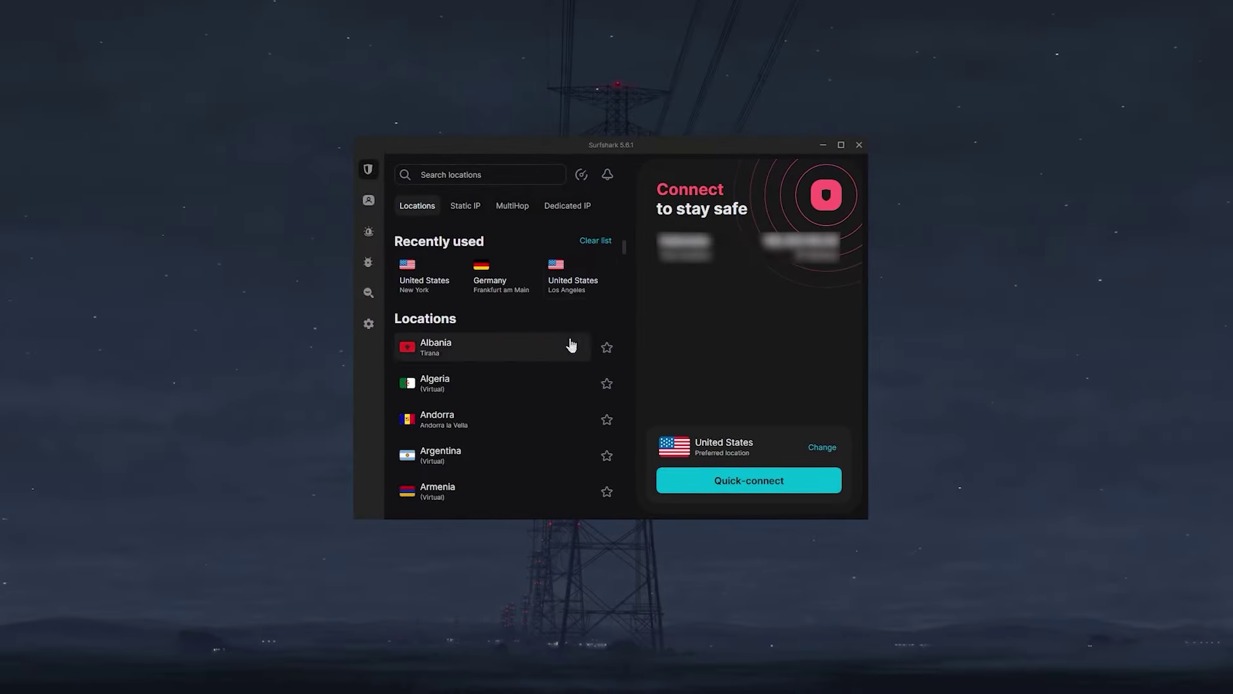
scroll(566, 347, "down", 3)
scroll(566, 352, "down", 6)
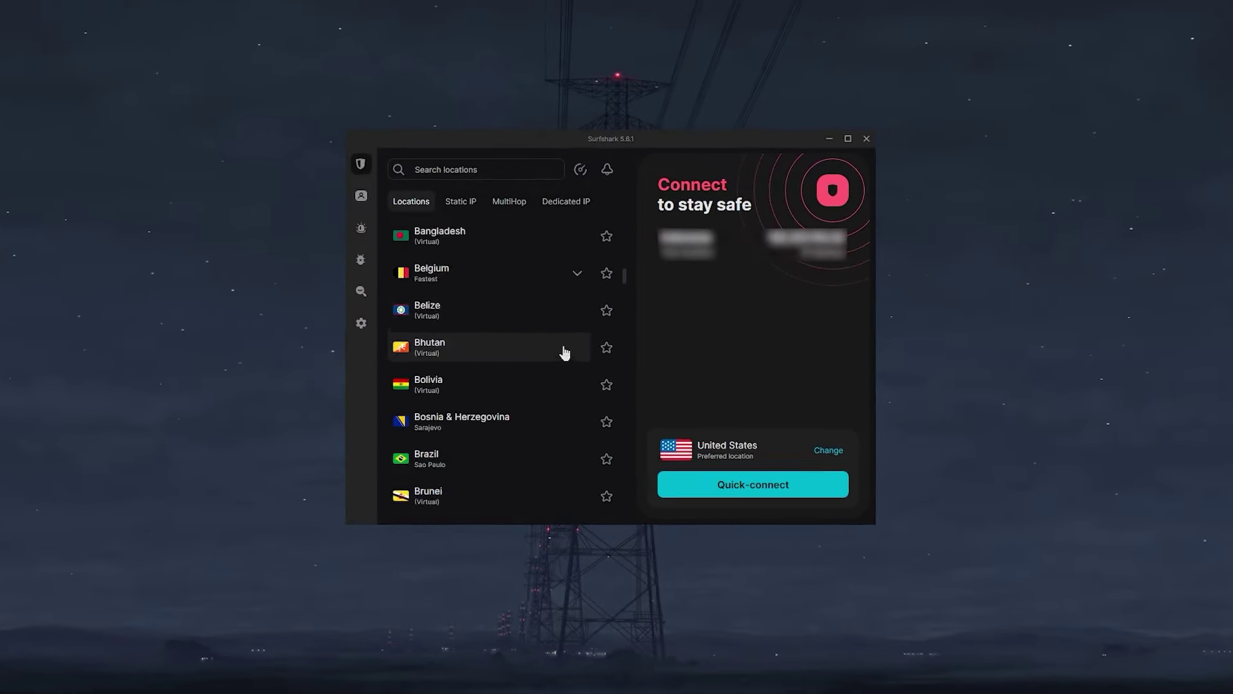
scroll(564, 352, "down", 10)
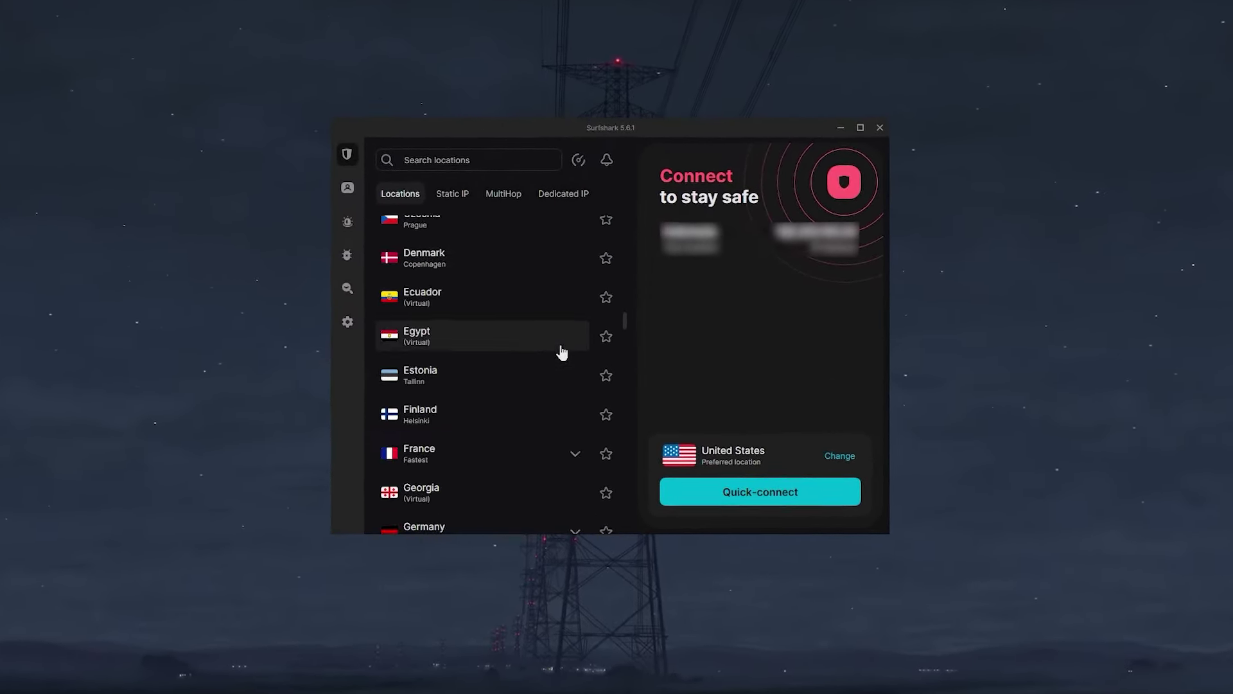
scroll(560, 352, "down", 10)
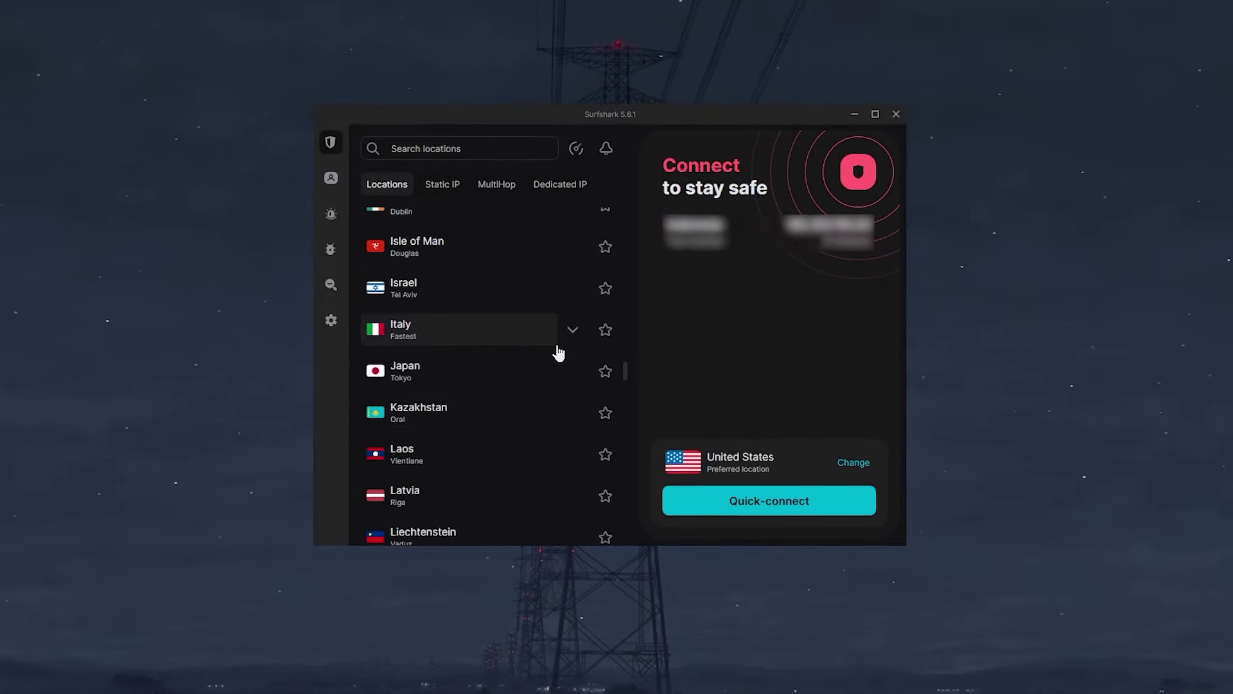
scroll(558, 352, "down", 10)
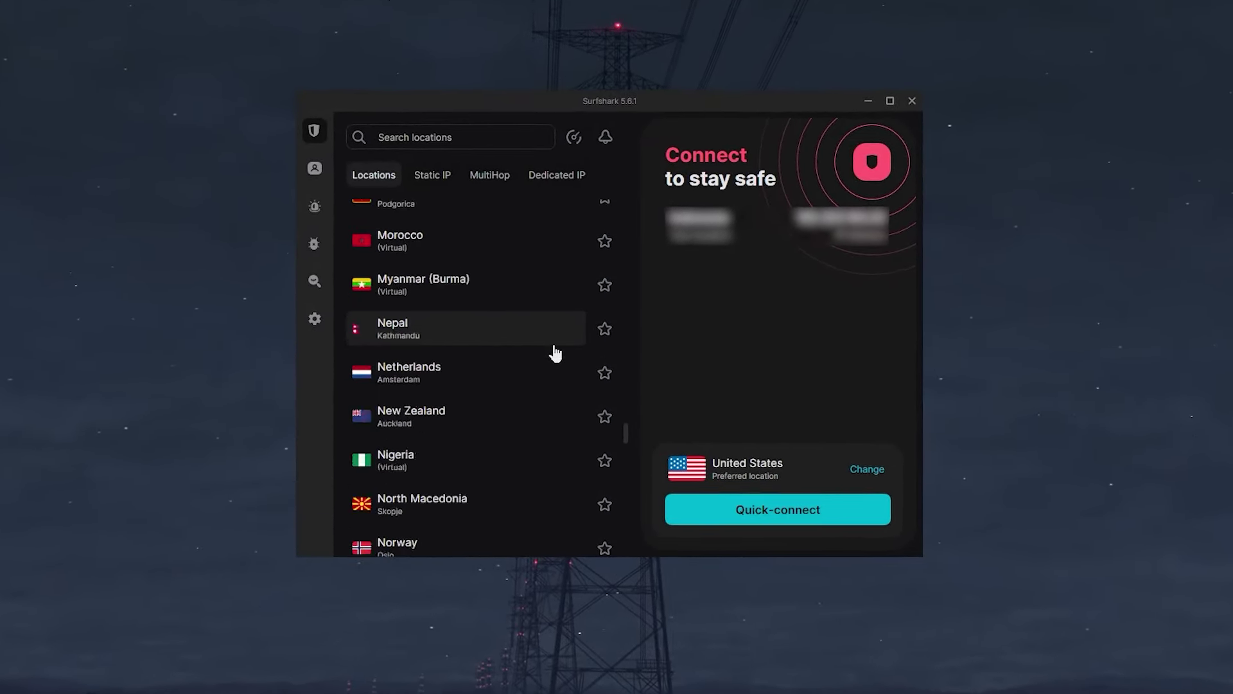
scroll(556, 354, "down", 10)
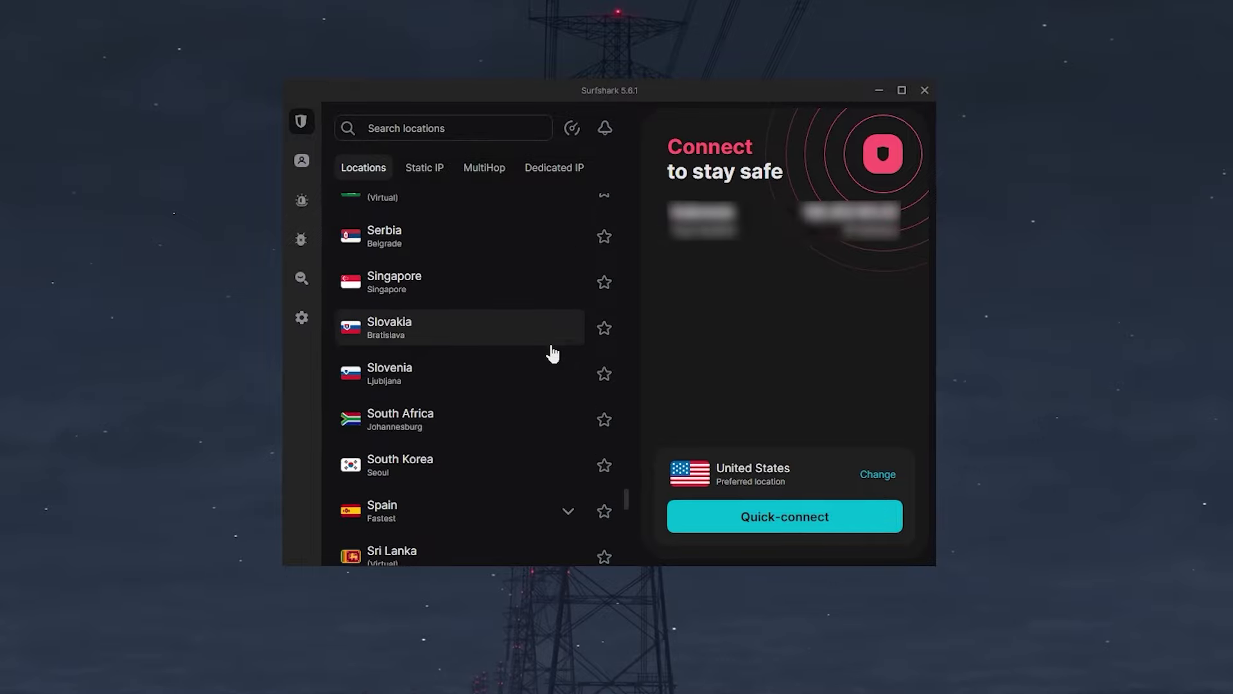
scroll(552, 352, "down", 10)
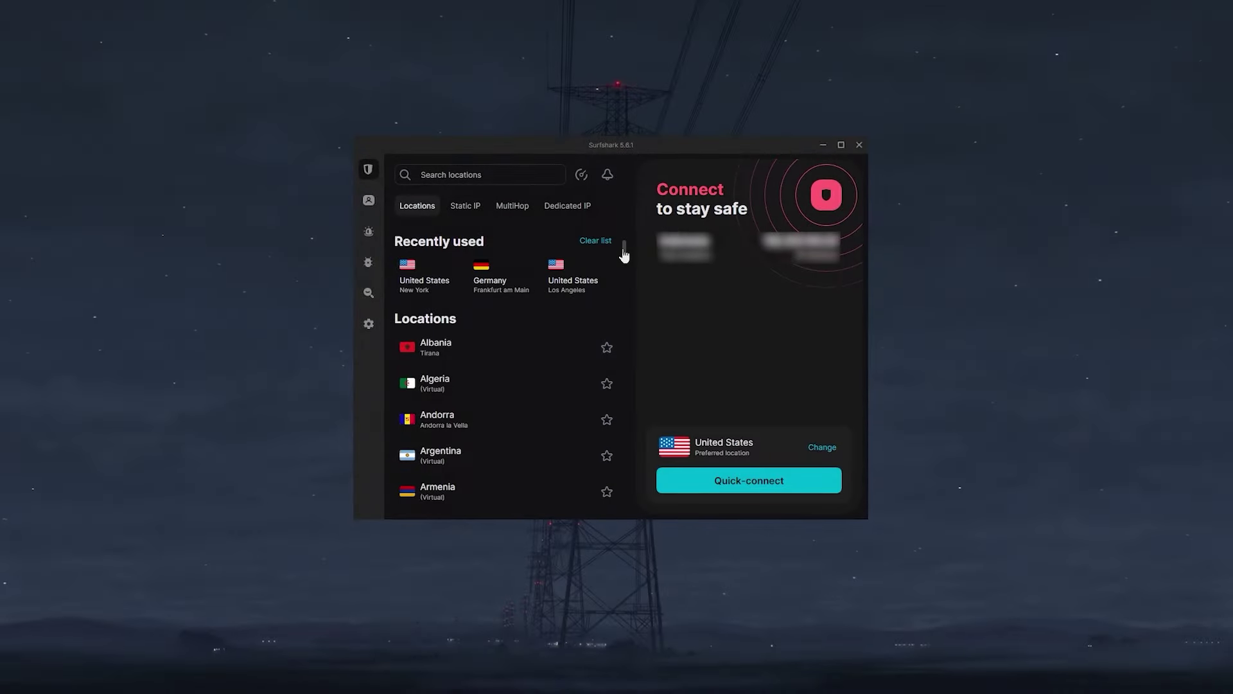
scroll(568, 347, "down", 5)
scroll(565, 352, "down", 6)
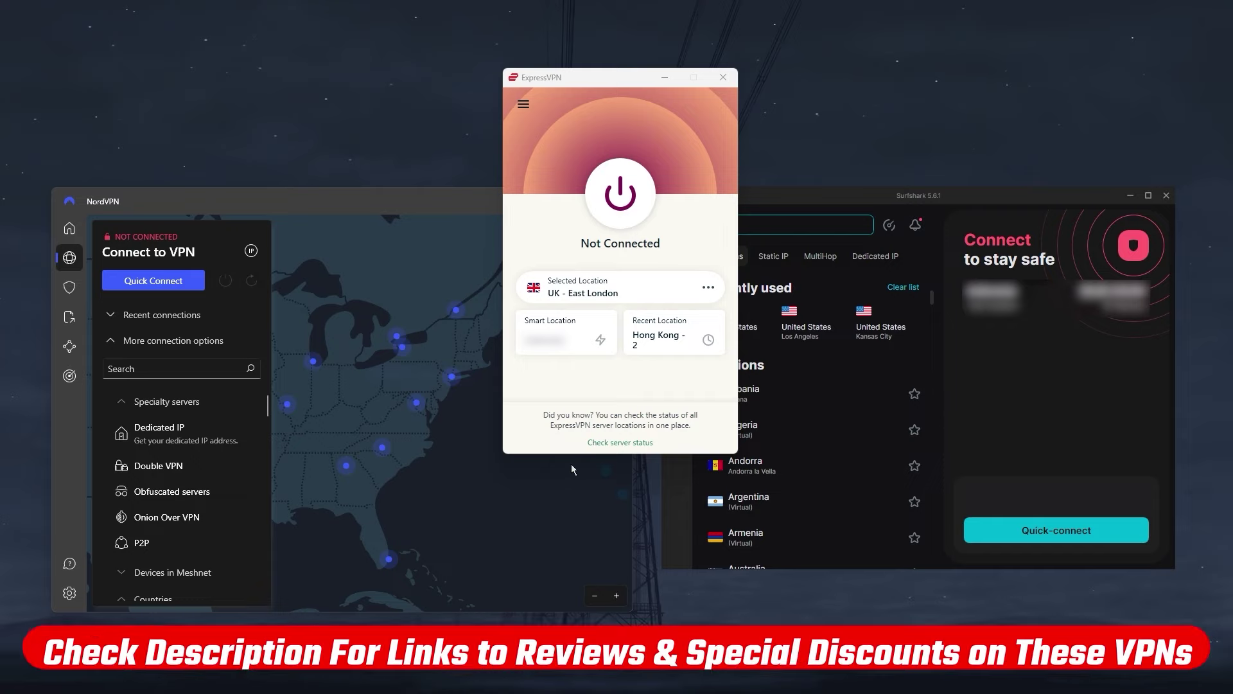
- Bring NordVPN, Surfshark, then ExpressVPN forward, and open ExpressVPN's All Locations list
left_click(387, 205)
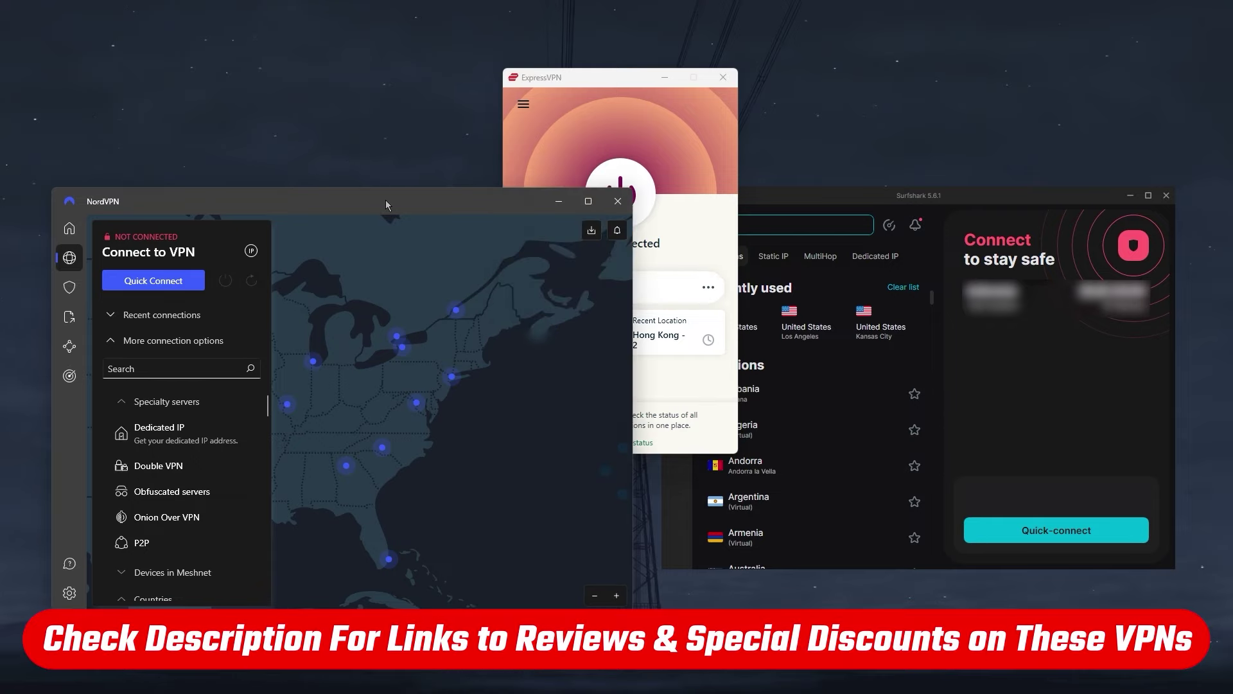
left_click(924, 198)
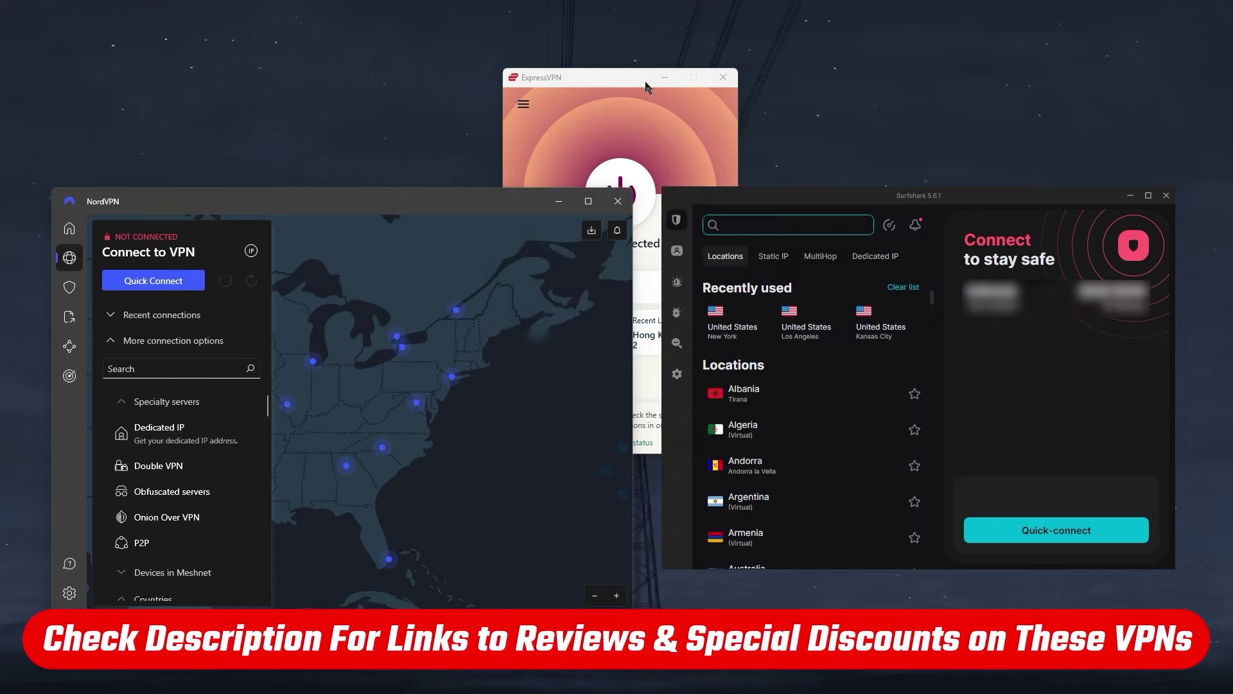
left_click(625, 81)
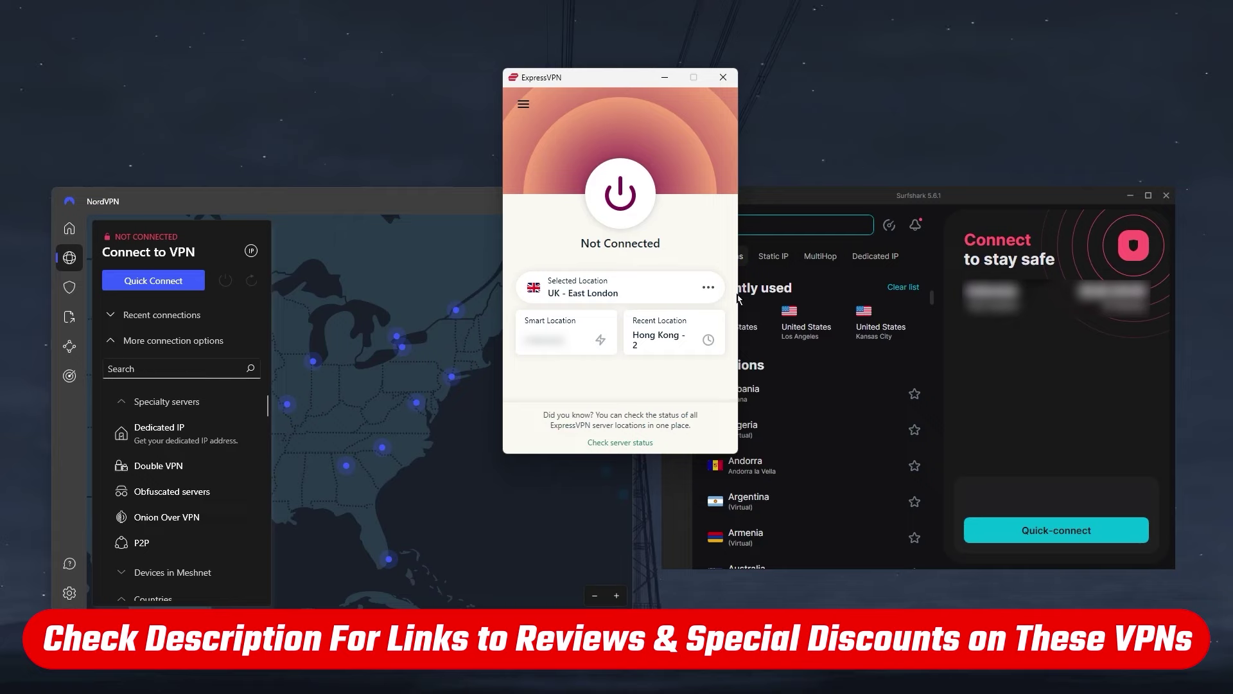
left_click(708, 287)
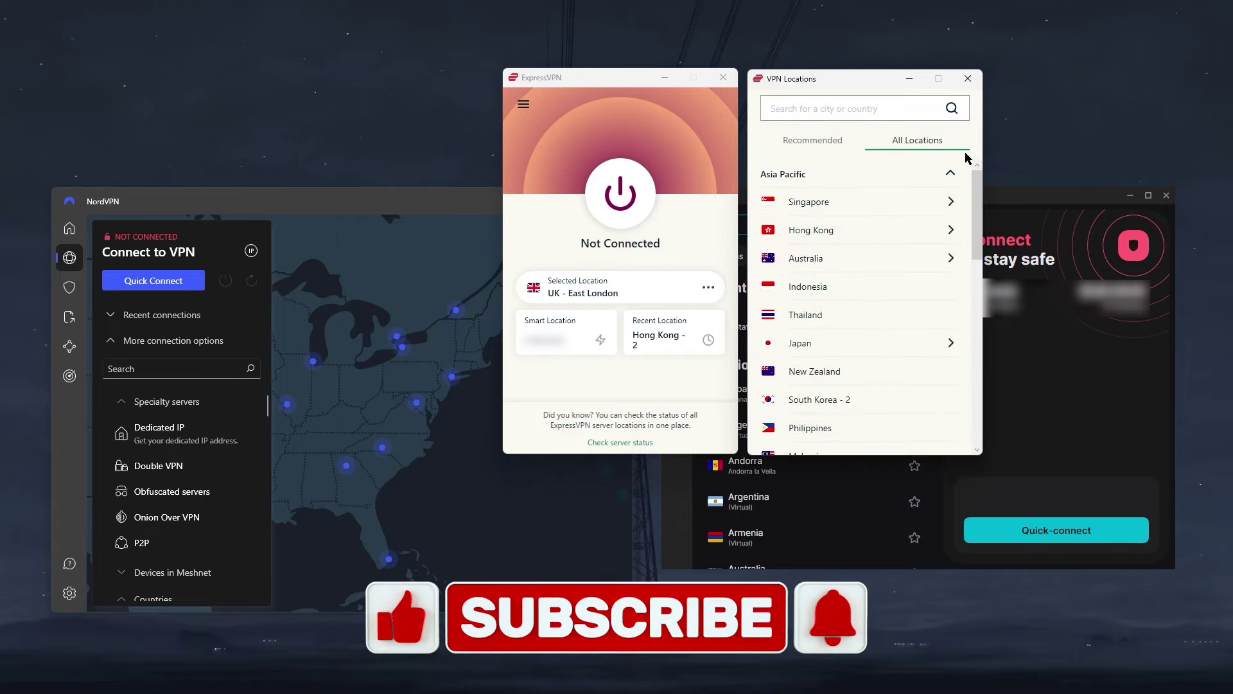